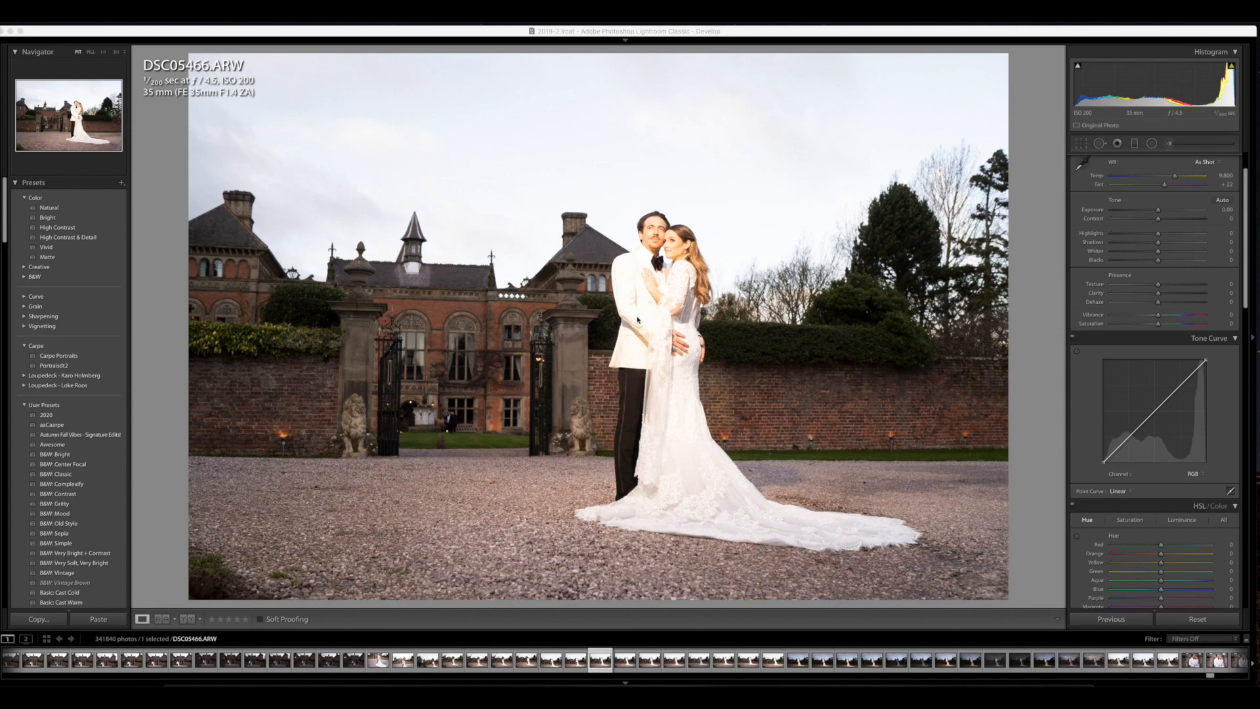
Step: Set the wedding photo's exposure to about -1.15, highlights to -35 and shadows to +28
{"action": "left_click", "coordinate": [1128, 234]}
{"action": "left_click_drag", "start_coordinate": [1128, 235], "coordinate": [1150, 220]}
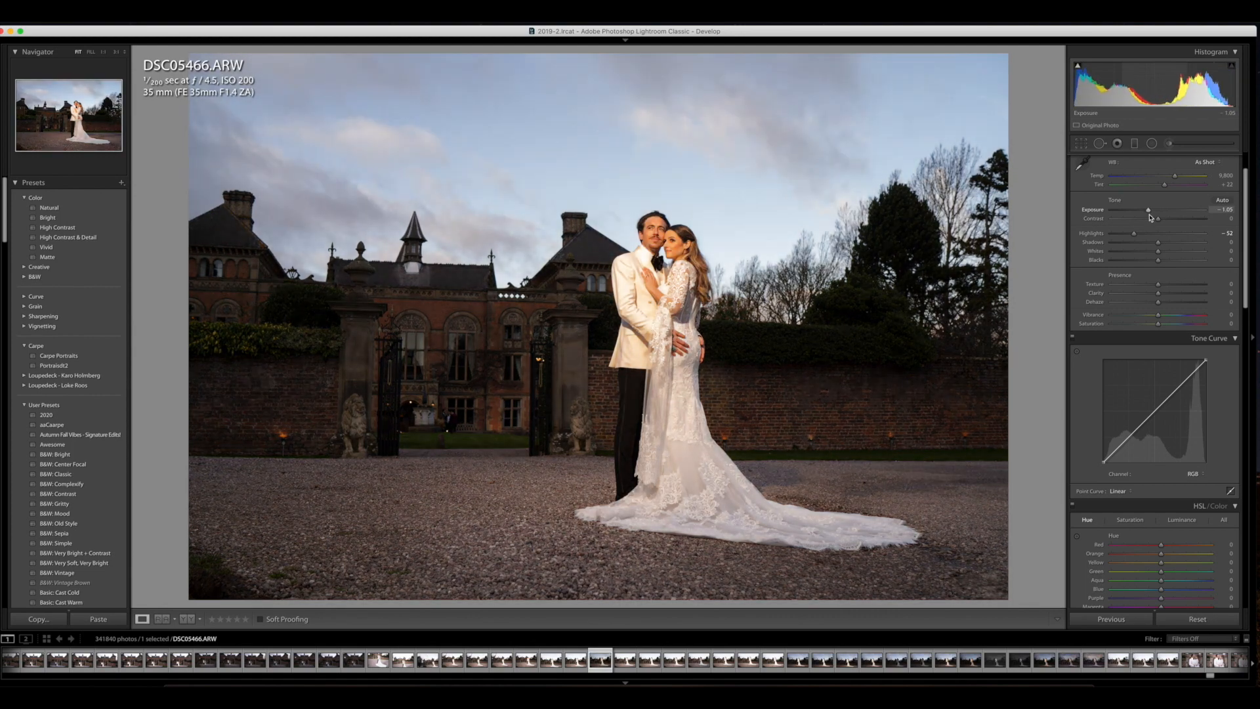
{"action": "left_click", "coordinate": [707, 443]}
{"action": "left_click_drag", "start_coordinate": [1134, 234], "coordinate": [1171, 253]}
{"action": "scroll", "coordinate": [1149, 240], "scroll_direction": "up", "scroll_amount": 1}
{"action": "scroll", "coordinate": [1155, 262], "scroll_direction": "up", "scroll_amount": 1}
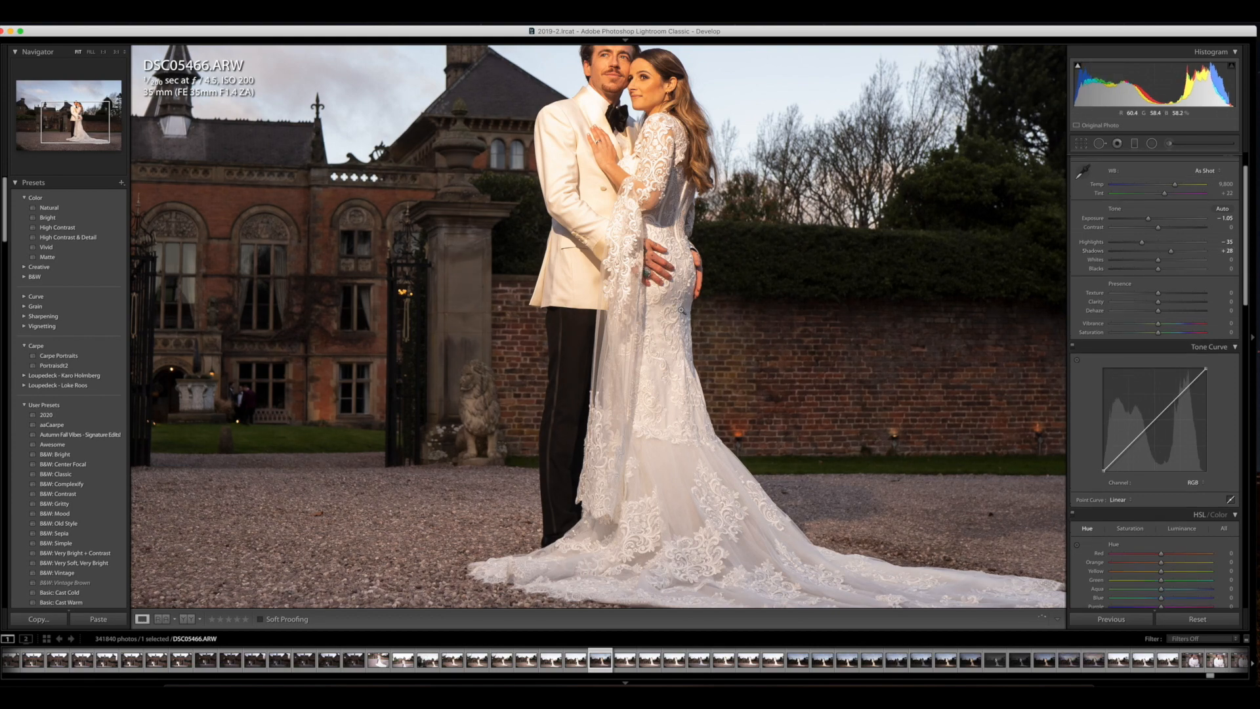
{"action": "left_click", "coordinate": [708, 277]}
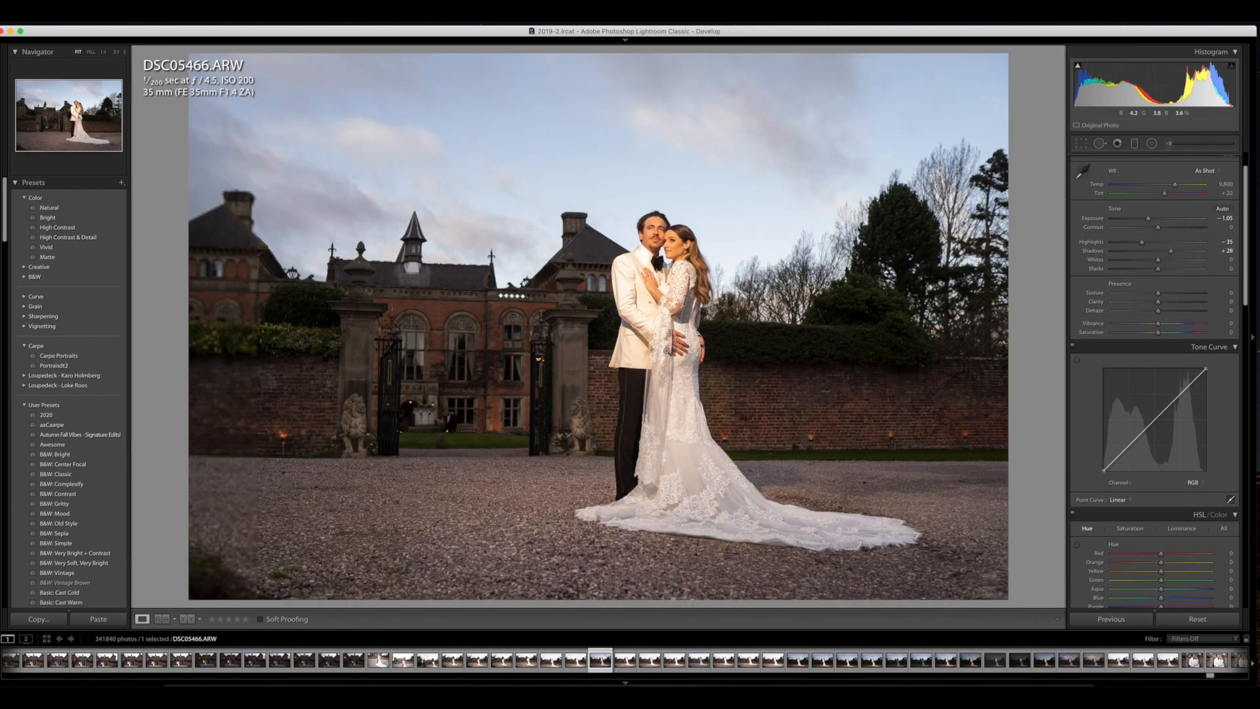
{"action": "left_click_drag", "start_coordinate": [1149, 218], "coordinate": [1148, 221]}
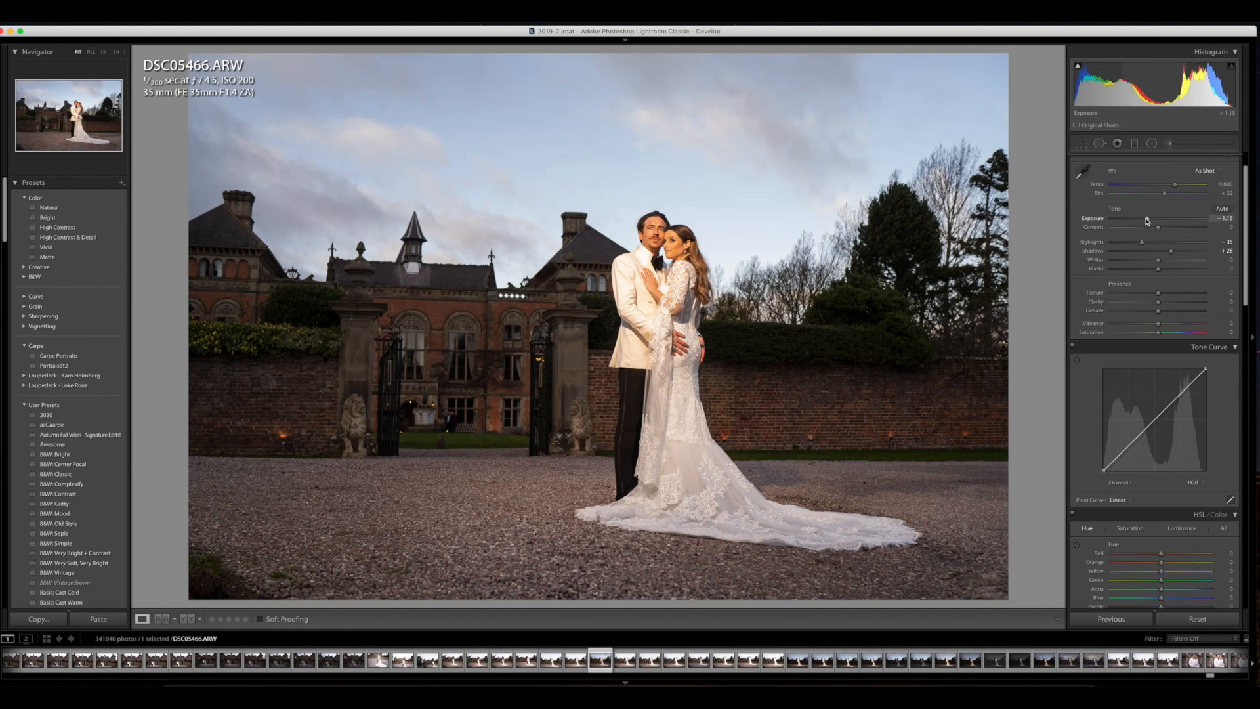
Step: Straighten the photo slightly, tighten the crop from its lower edge, reposition the image within the crop and apply it
{"action": "left_click", "coordinate": [1081, 143]}
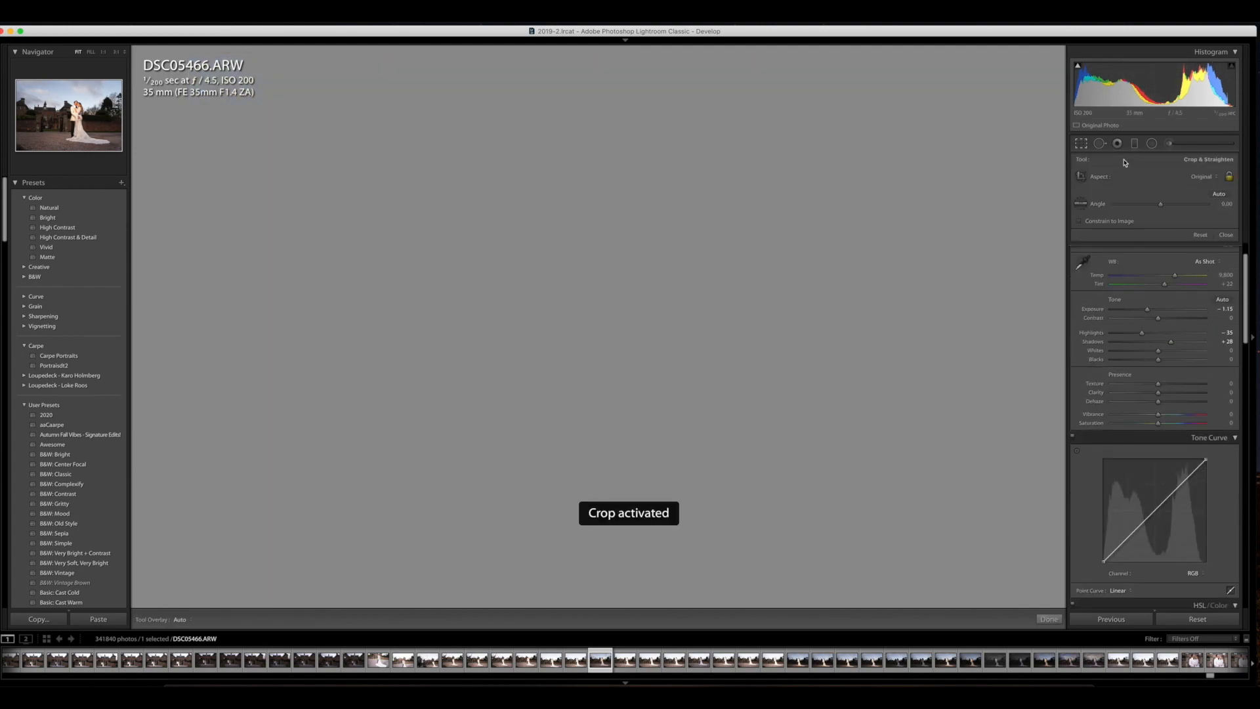
{"action": "left_click_drag", "start_coordinate": [1161, 205], "coordinate": [1160, 205]}
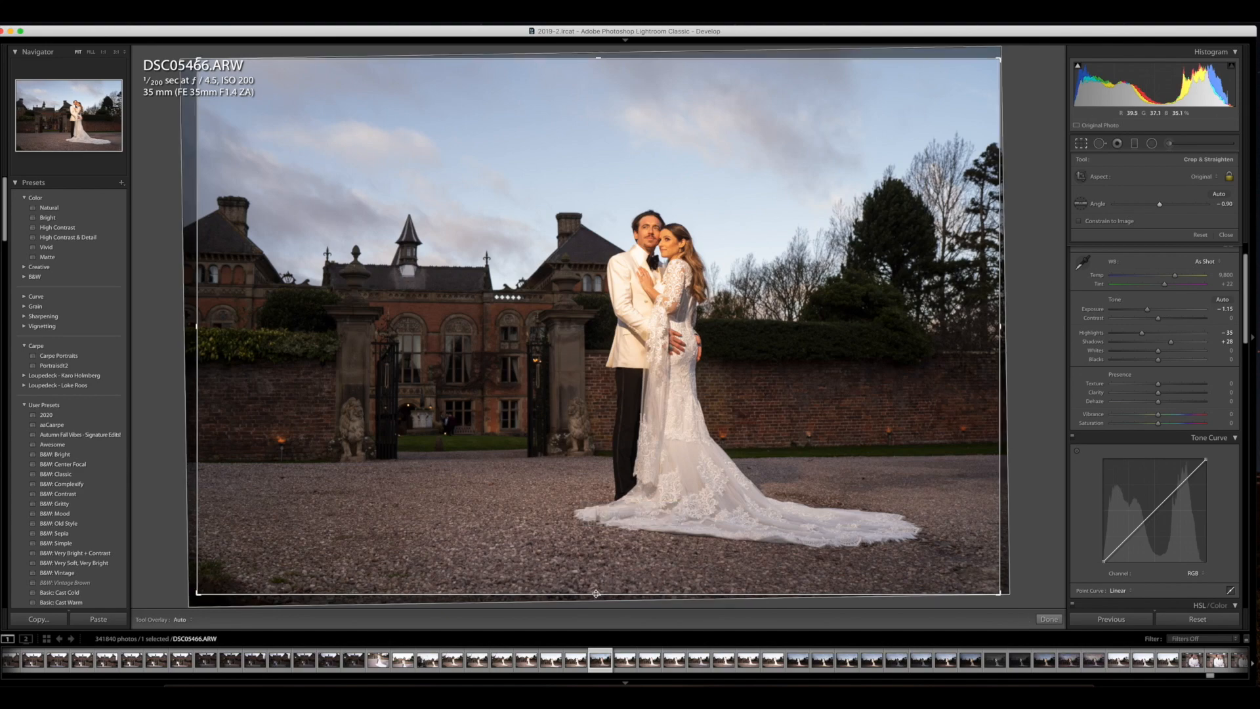
{"action": "left_click_drag", "start_coordinate": [598, 595], "coordinate": [597, 581]}
{"action": "left_click_drag", "start_coordinate": [618, 502], "coordinate": [595, 503]}
{"action": "key", "text": "Return"}
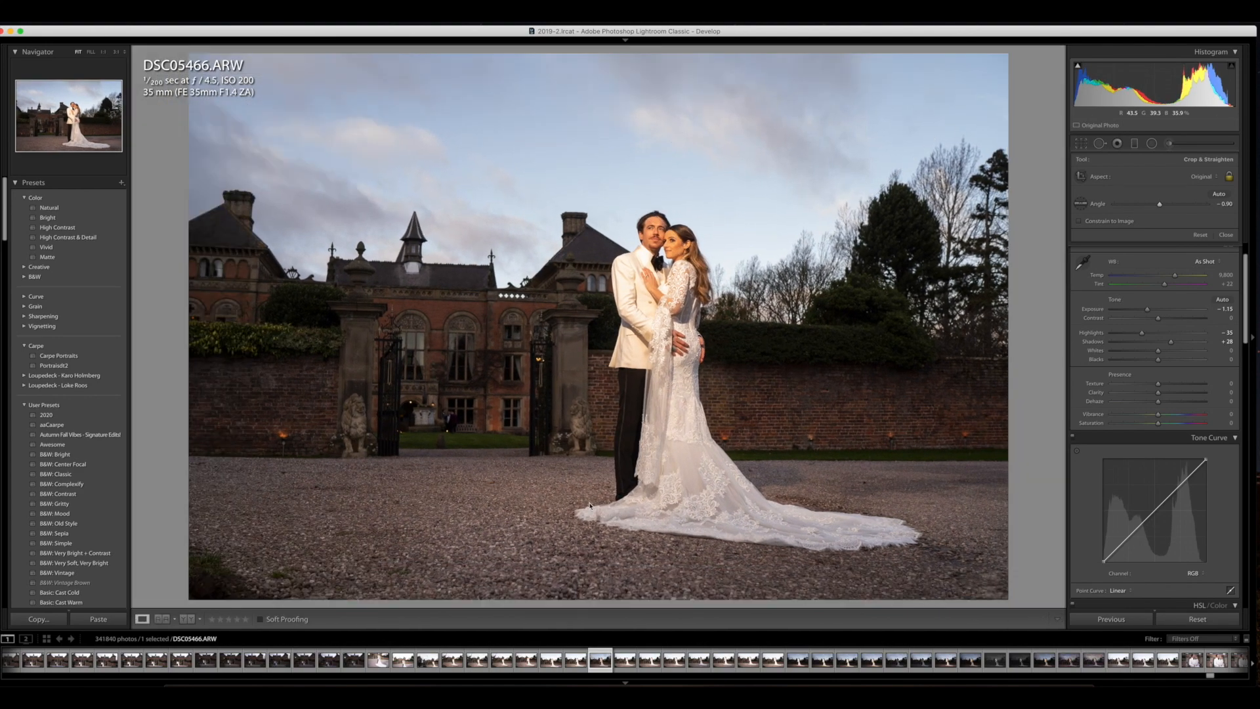
Step: Set the photo's blacks to -19 and its highlights to -54
{"action": "left_click_drag", "start_coordinate": [1158, 269], "coordinate": [1150, 271]}
{"action": "left_click_drag", "start_coordinate": [1245, 270], "coordinate": [1246, 259]}
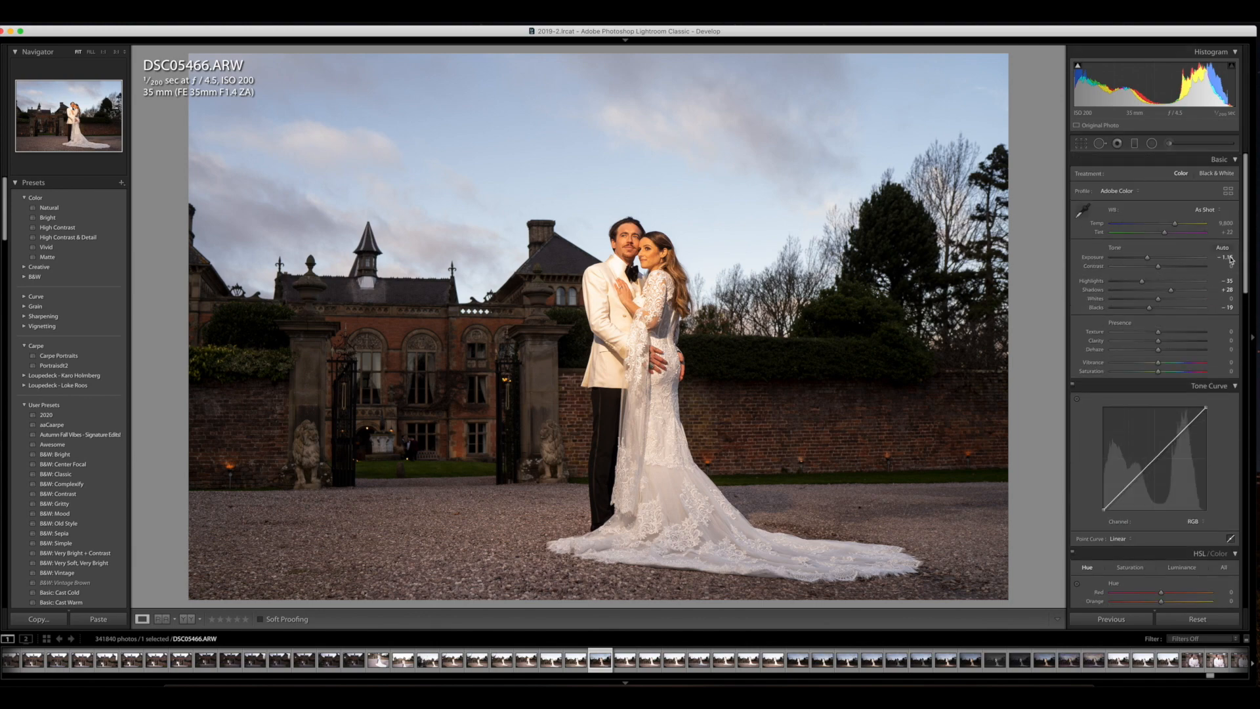
{"action": "left_click_drag", "start_coordinate": [1141, 282], "coordinate": [1132, 282]}
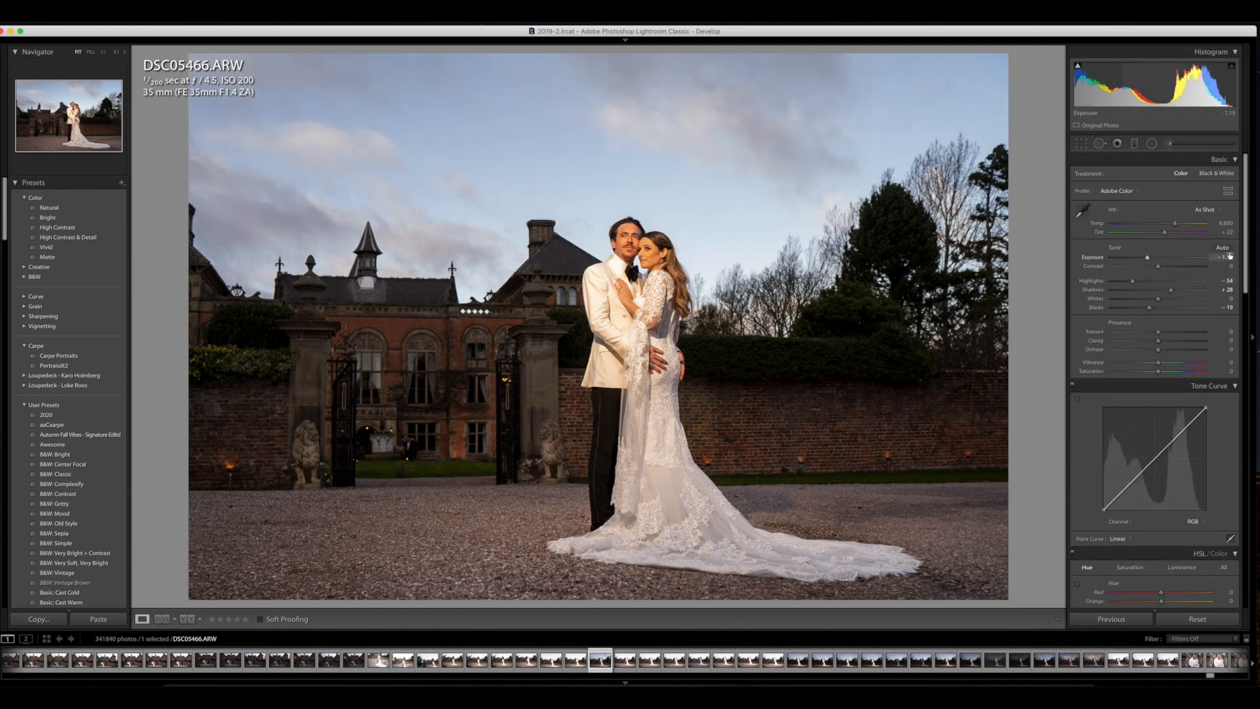
Step: Set the shadows tint to +11 in the photo's calibration settings
{"action": "left_click_drag", "start_coordinate": [1246, 254], "coordinate": [1249, 629]}
{"action": "left_click_drag", "start_coordinate": [1159, 501], "coordinate": [1162, 503]}
{"action": "left_click_drag", "start_coordinate": [1172, 589], "coordinate": [1158, 594]}
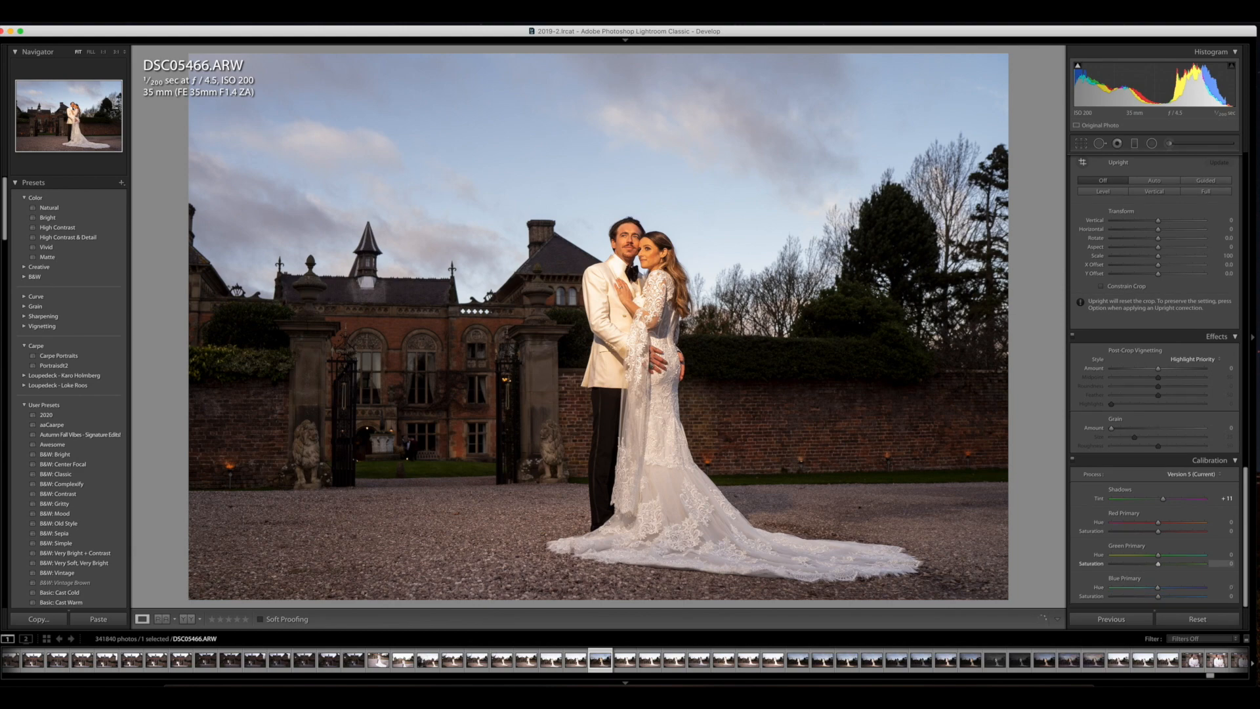
{"action": "left_click_drag", "start_coordinate": [1250, 469], "coordinate": [1249, 342]}
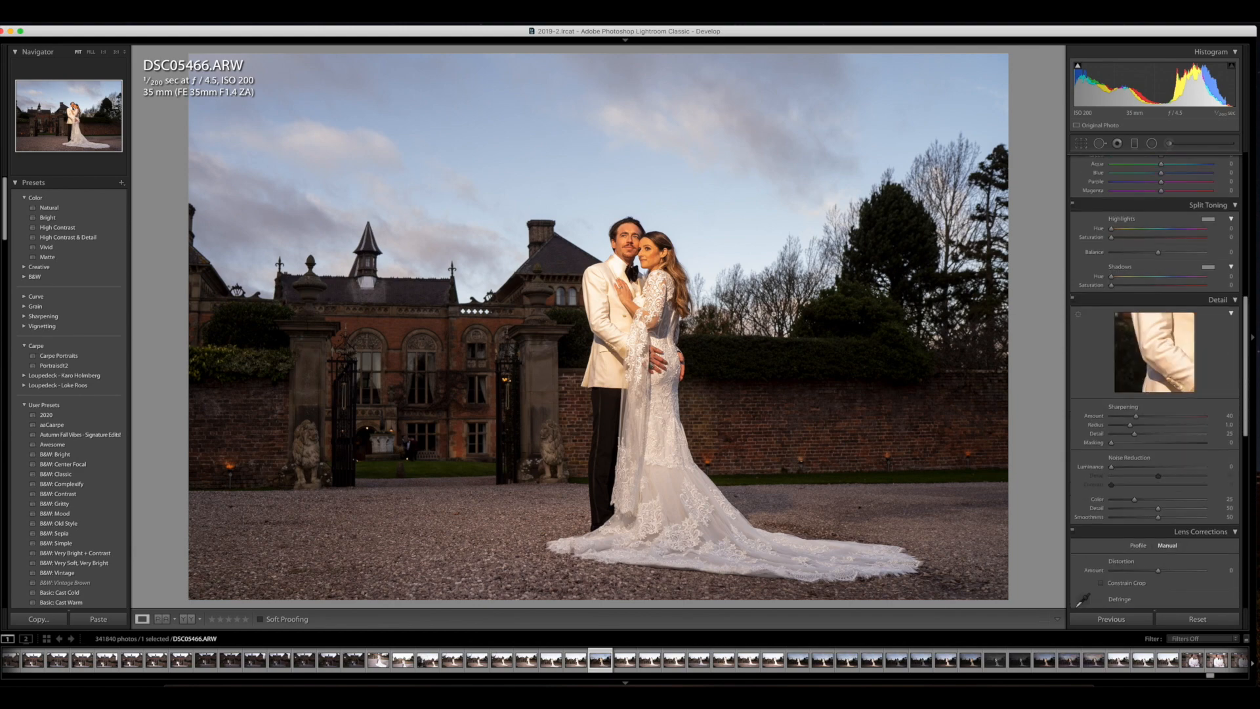
Step: Send the adjusted photo to Adobe Photoshop for editing and collapse the Actions list there
{"action": "right_click", "coordinate": [462, 193]}
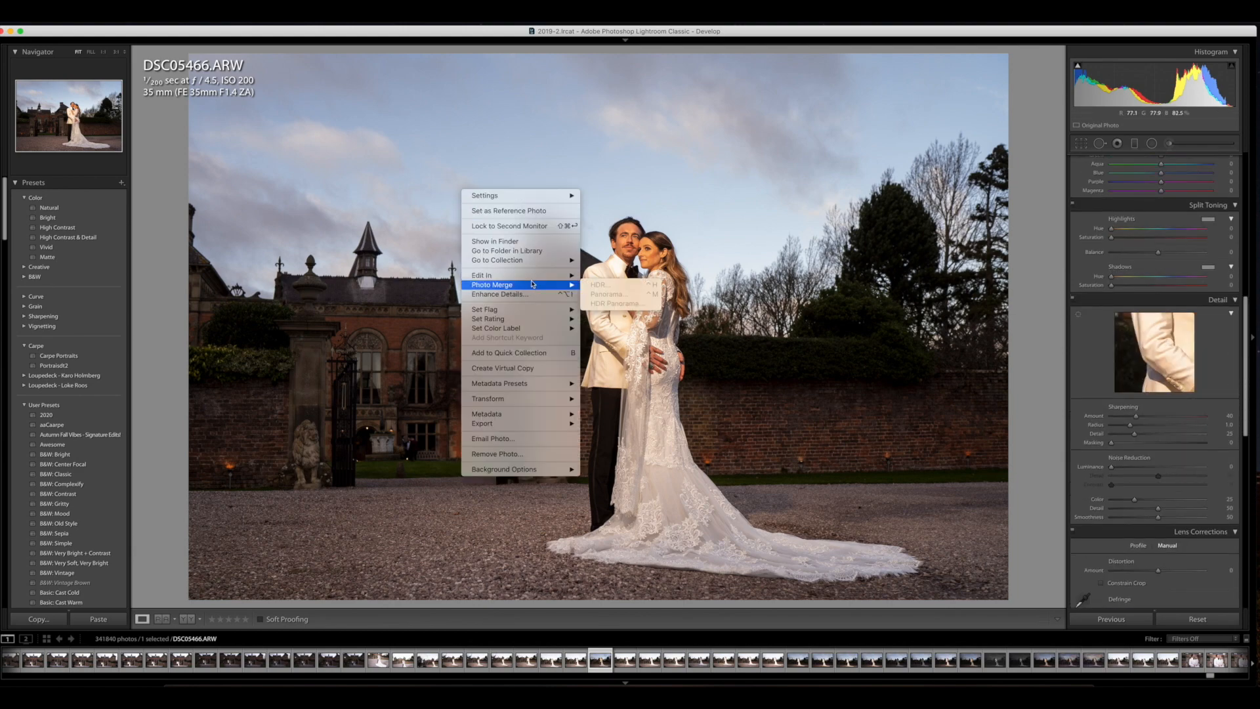
{"action": "mouse_move", "coordinate": [564, 275]}
{"action": "left_click", "coordinate": [659, 275]}
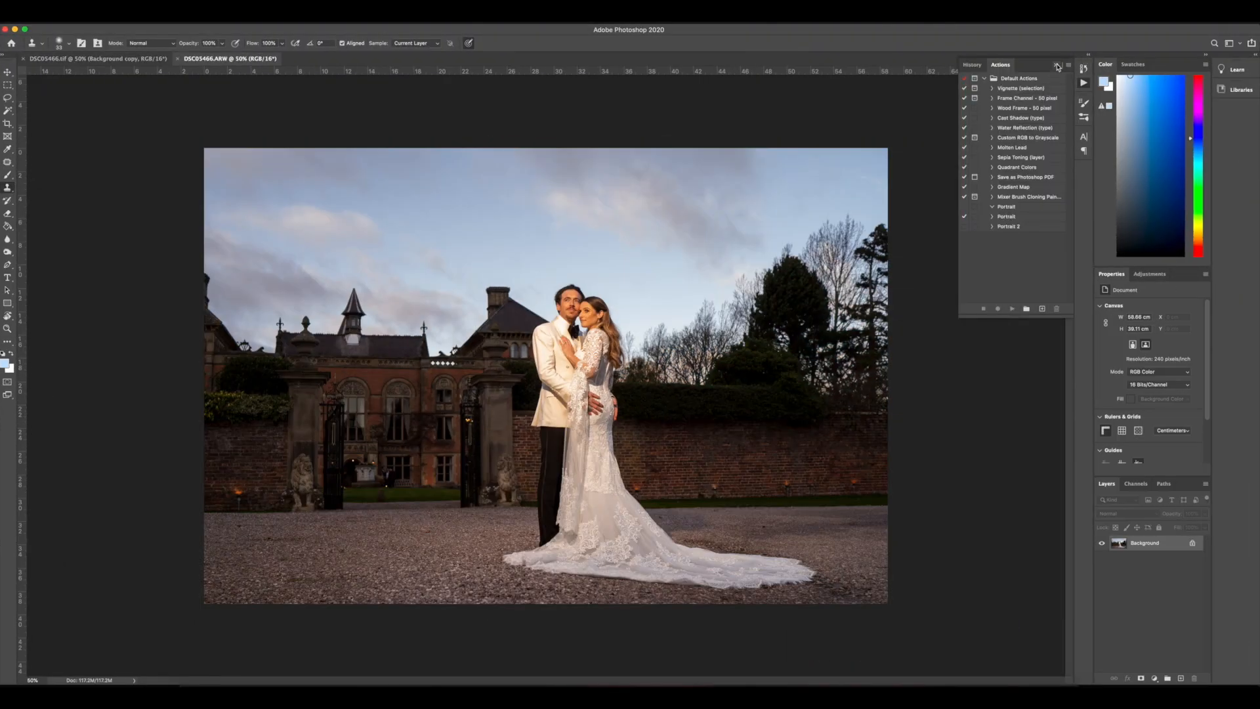
{"action": "left_click", "coordinate": [1057, 65]}
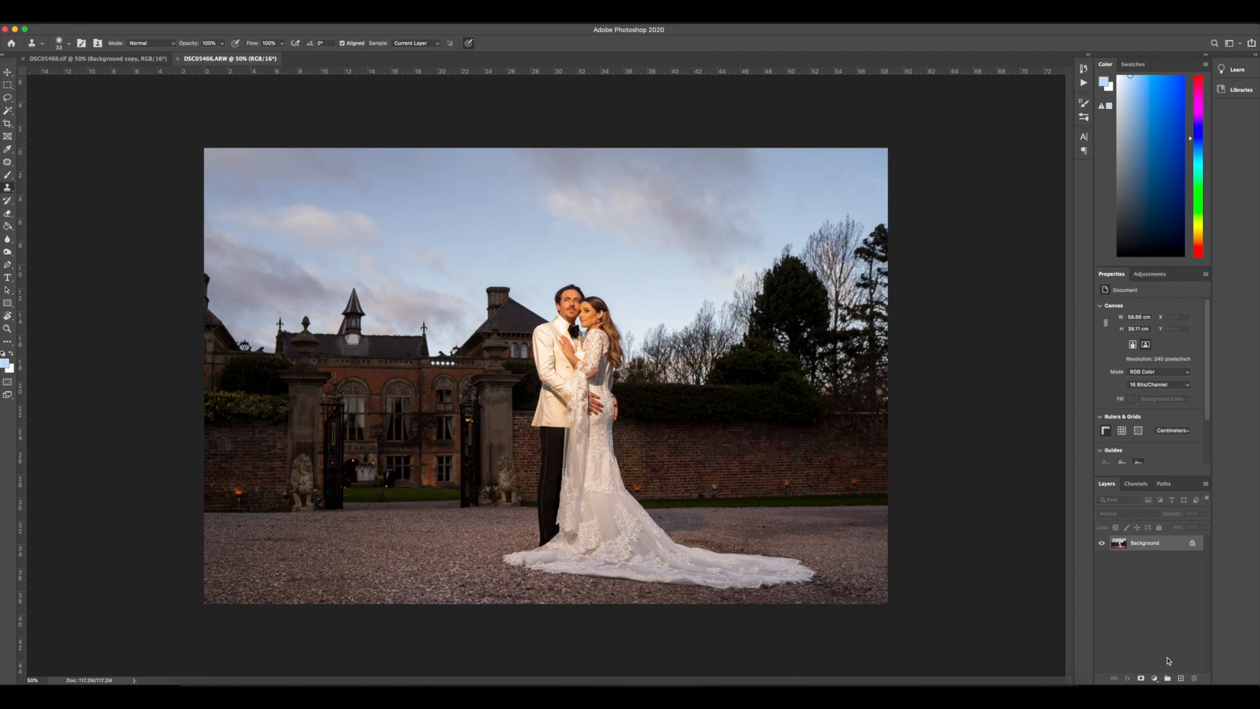
Step: Add a Color Balance adjustment layer and shift its midtones slightly toward cyan, with green at +4 and blue at +17
{"action": "left_click", "coordinate": [1155, 679]}
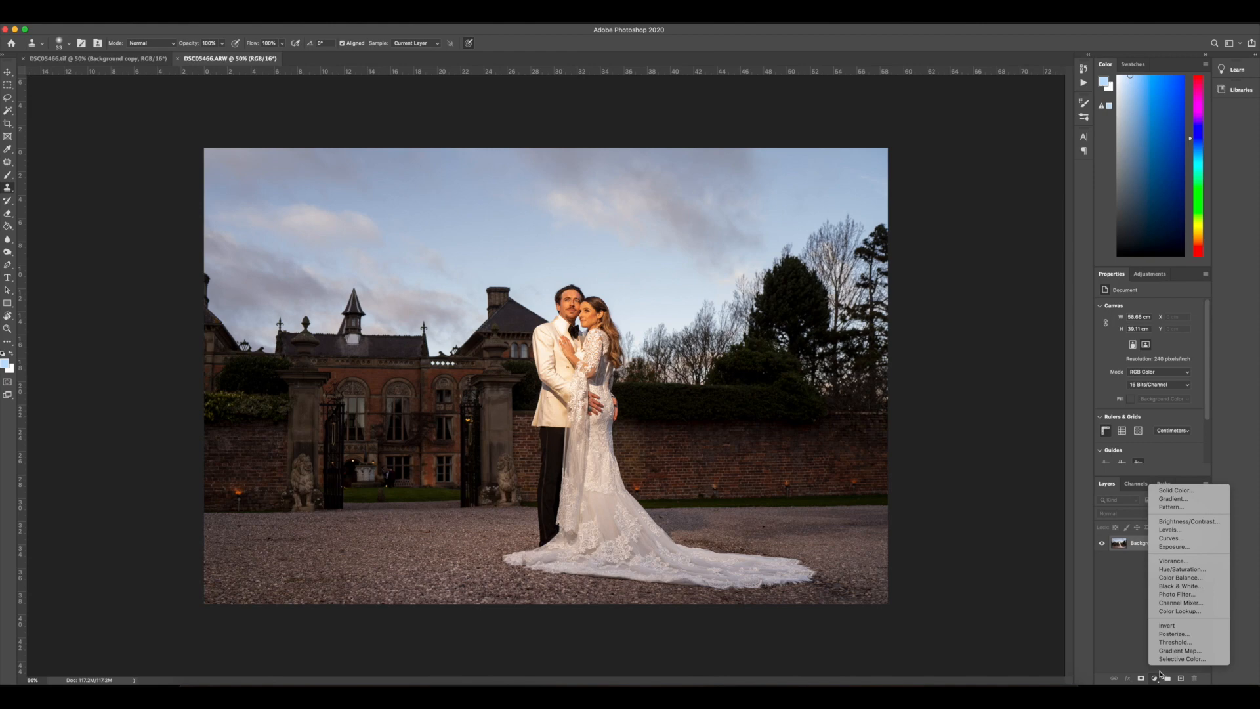
{"action": "left_click", "coordinate": [1205, 578]}
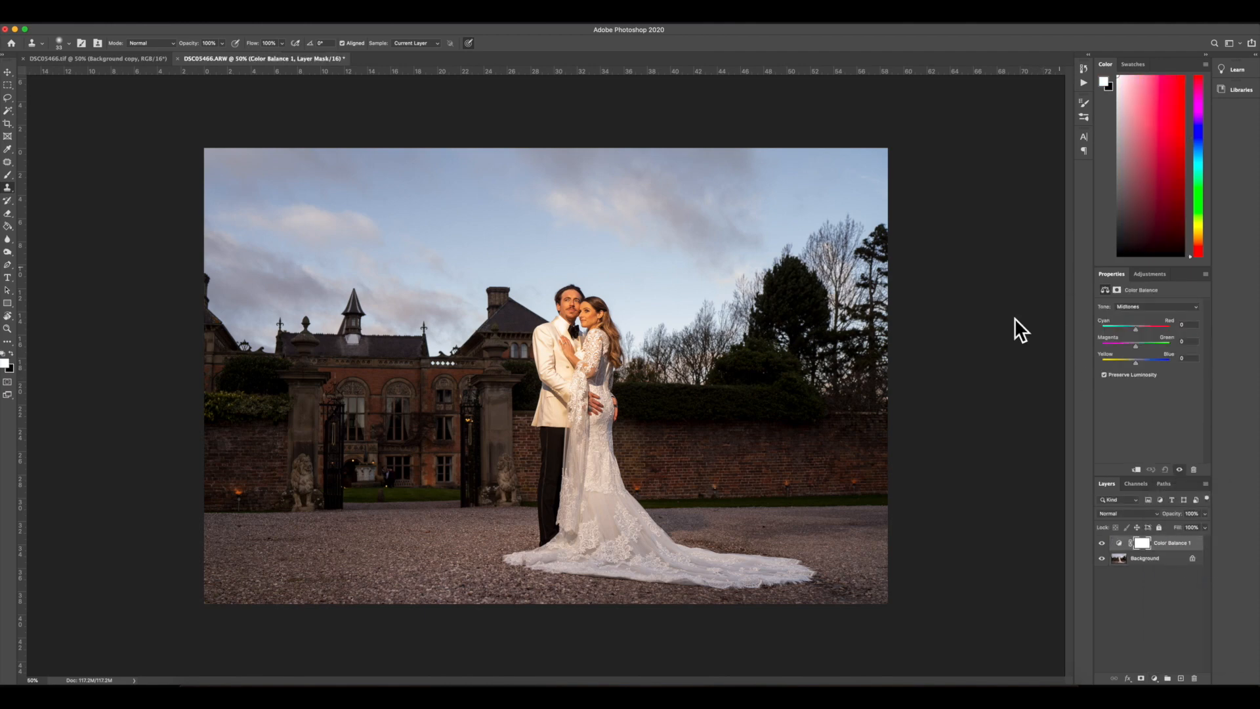
{"action": "left_click", "coordinate": [1152, 306]}
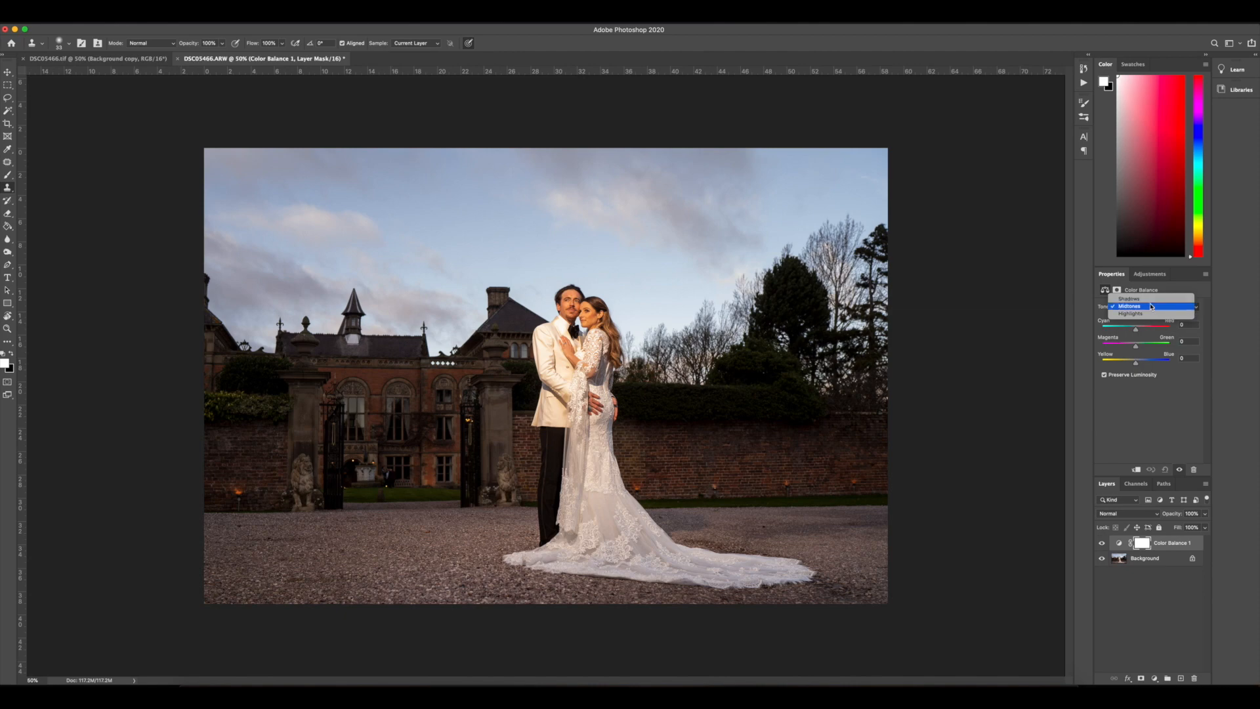
{"action": "left_click", "coordinate": [1154, 431]}
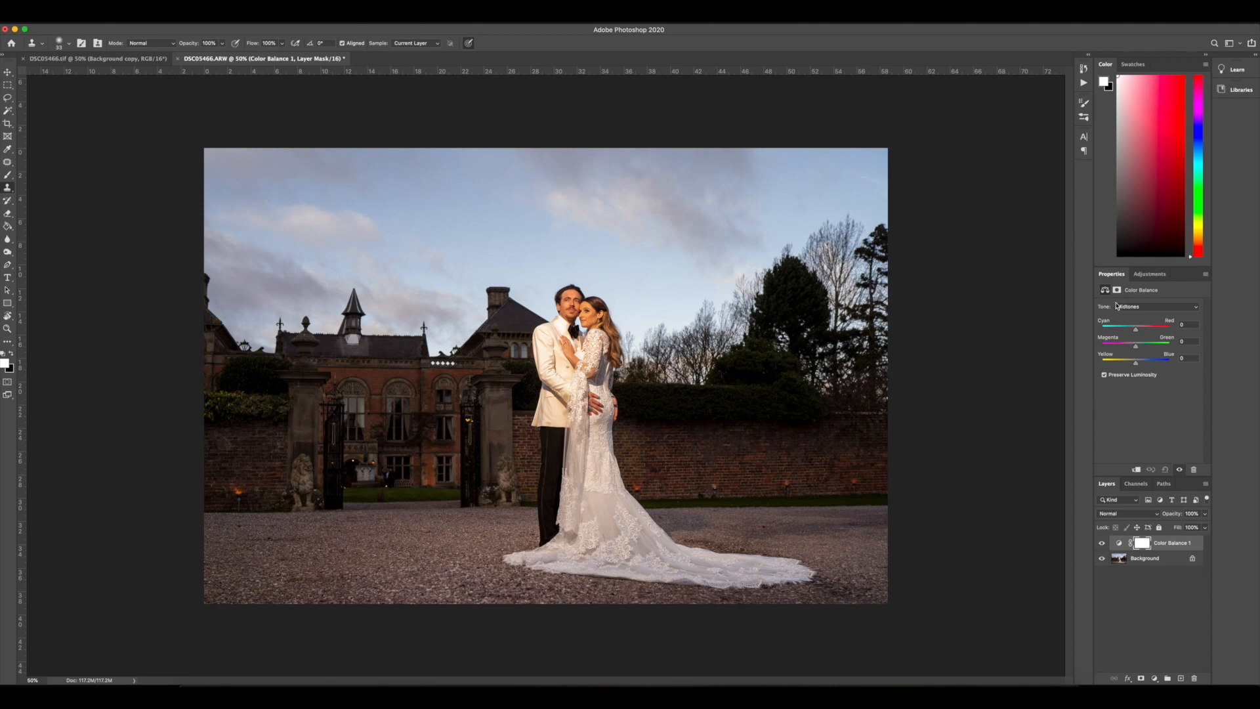
{"action": "left_click_drag", "start_coordinate": [1135, 362], "coordinate": [1136, 337]}
{"action": "left_click_drag", "start_coordinate": [1144, 363], "coordinate": [1136, 333]}
{"action": "left_click_drag", "start_coordinate": [1141, 363], "coordinate": [1143, 365]}
Step: Set the Color Balance layer's shadows to cyan-red +1, magenta-green -6 and yellow-blue +10
{"action": "left_click", "coordinate": [1147, 307]}
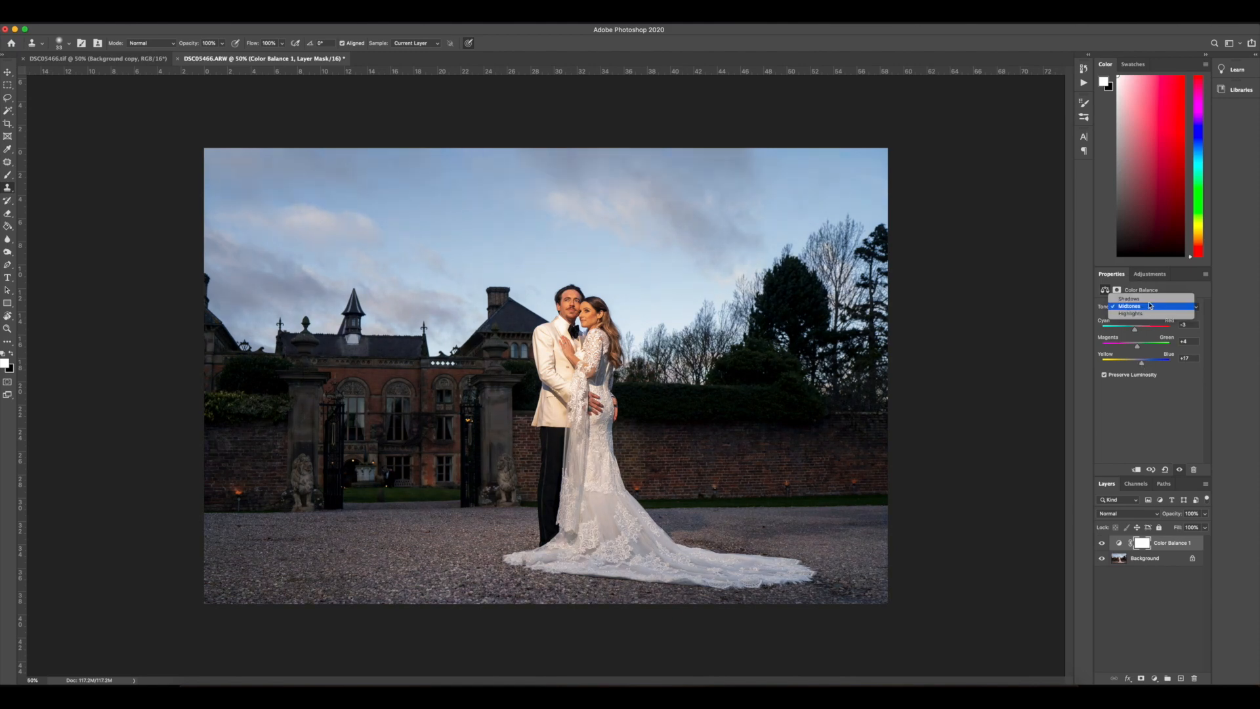
{"action": "left_click", "coordinate": [1150, 299]}
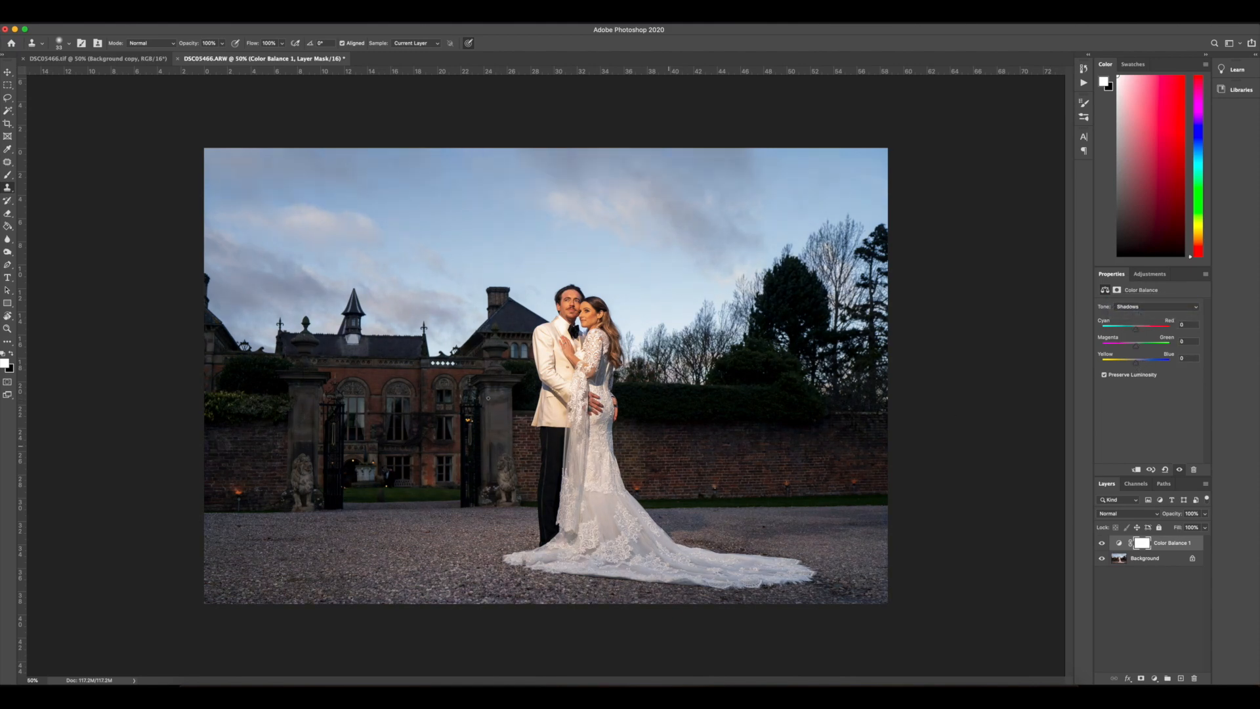
{"action": "left_click_drag", "start_coordinate": [1136, 362], "coordinate": [1140, 366]}
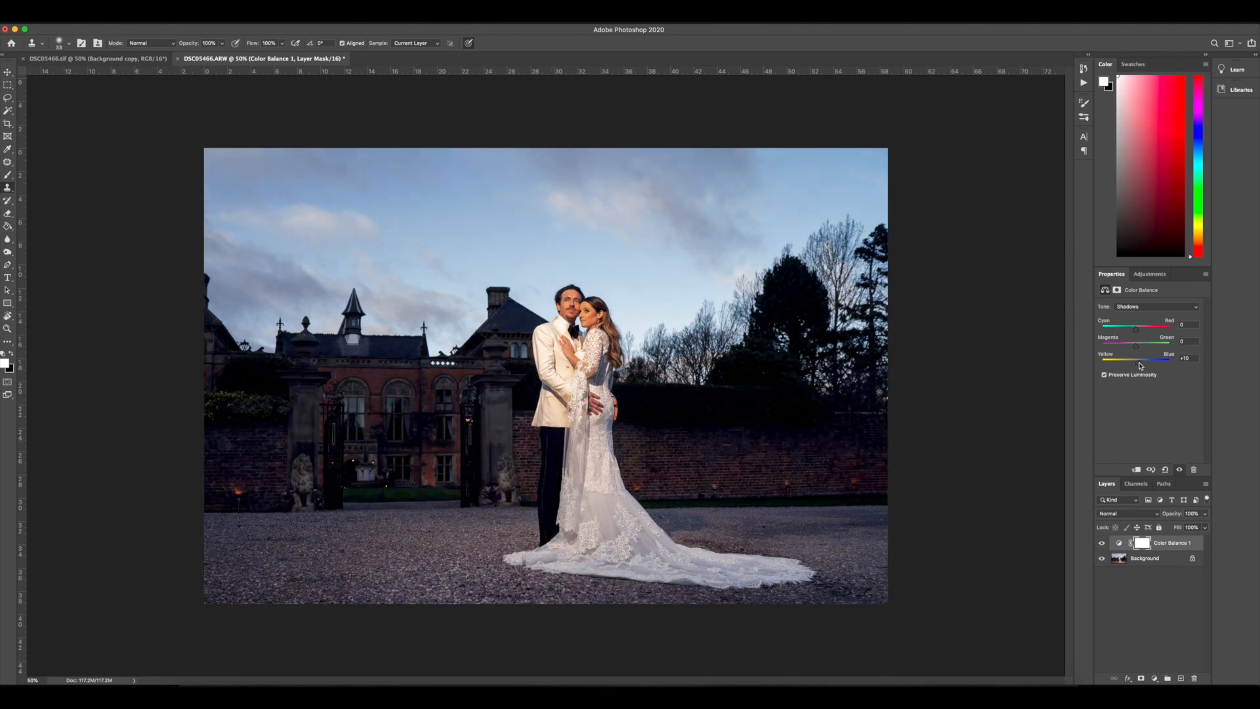
{"action": "left_click_drag", "start_coordinate": [1136, 345], "coordinate": [1135, 347]}
{"action": "left_click_drag", "start_coordinate": [1136, 332], "coordinate": [1138, 335]}
Step: Add a Selective Color adjustment layer and set its Blacks to magenta -2%, yellow +4% and black -3%
{"action": "left_click", "coordinate": [1155, 679]}
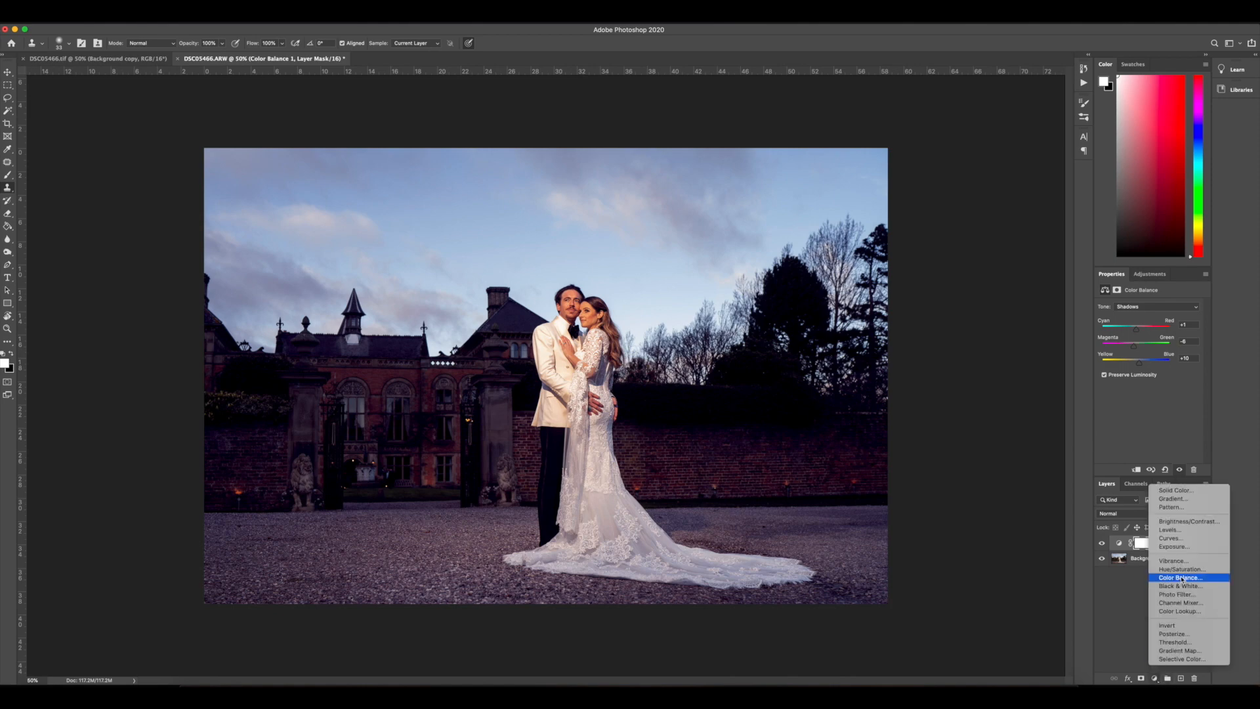
{"action": "left_click", "coordinate": [1215, 659]}
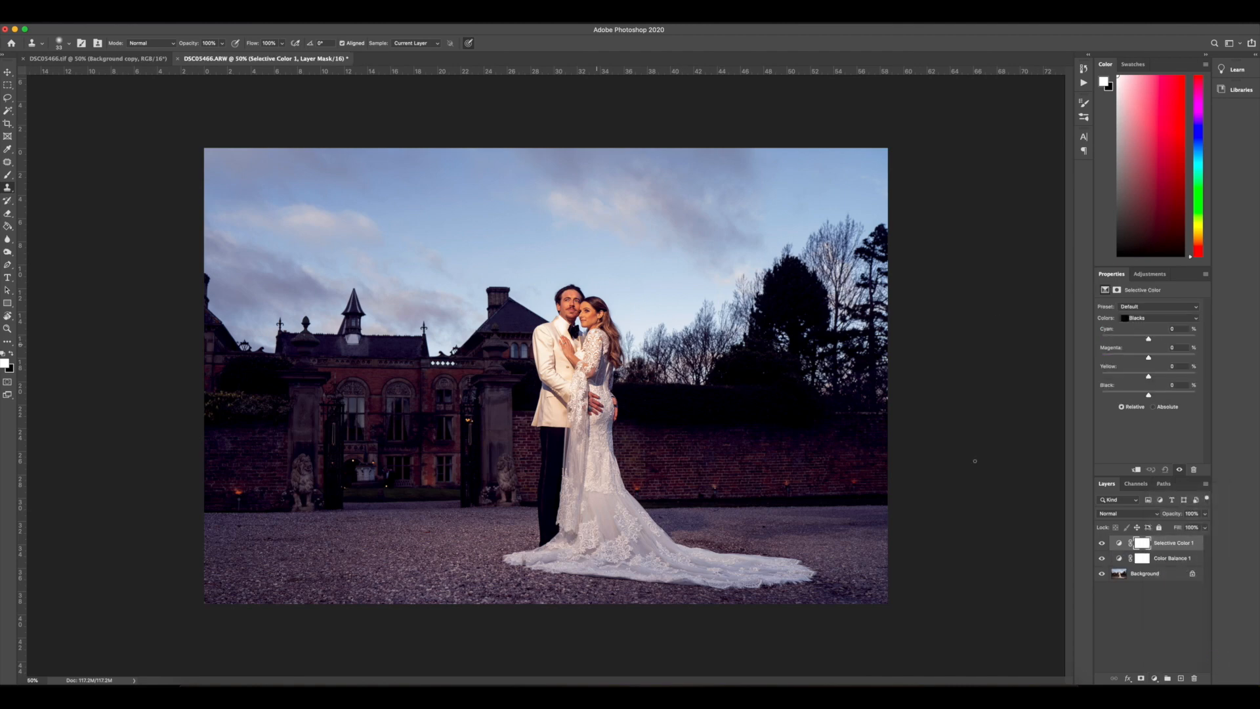
{"action": "left_click_drag", "start_coordinate": [1148, 398], "coordinate": [1149, 399]}
{"action": "left_click_drag", "start_coordinate": [1148, 374], "coordinate": [1152, 376]}
{"action": "left_click_drag", "start_coordinate": [1149, 362], "coordinate": [1148, 362]}
{"action": "left_click_drag", "start_coordinate": [1150, 342], "coordinate": [1150, 345]}
{"action": "left_click_drag", "start_coordinate": [1148, 359], "coordinate": [1148, 361]}
{"action": "left_click_drag", "start_coordinate": [1149, 340], "coordinate": [1148, 340]}
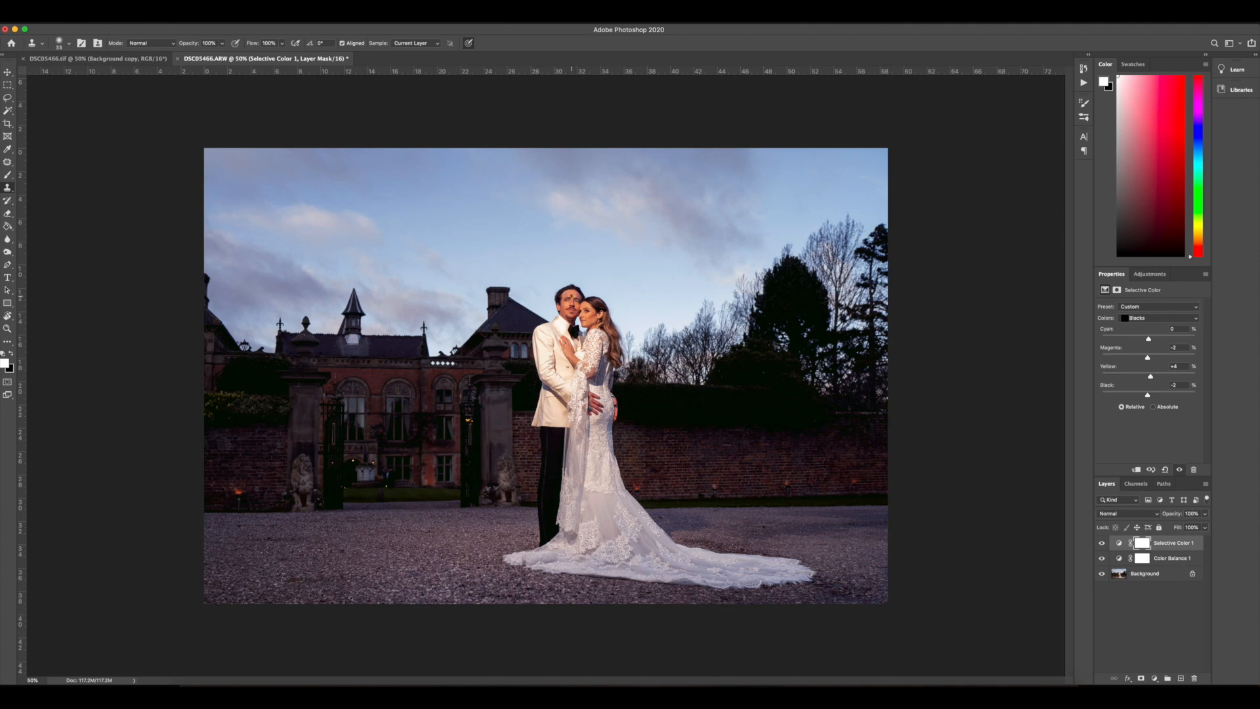
{"action": "key", "text": "super+plus"}
{"action": "key", "text": "super+plus"}
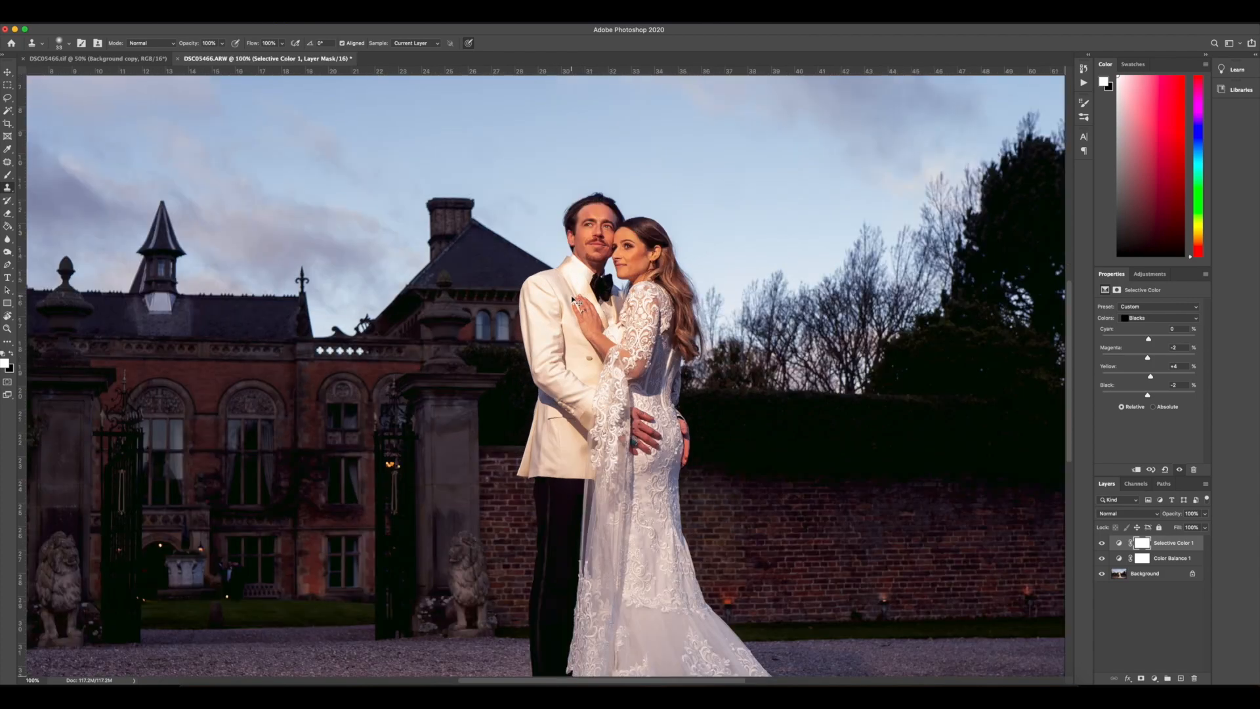
{"action": "key", "text": "super+minus"}
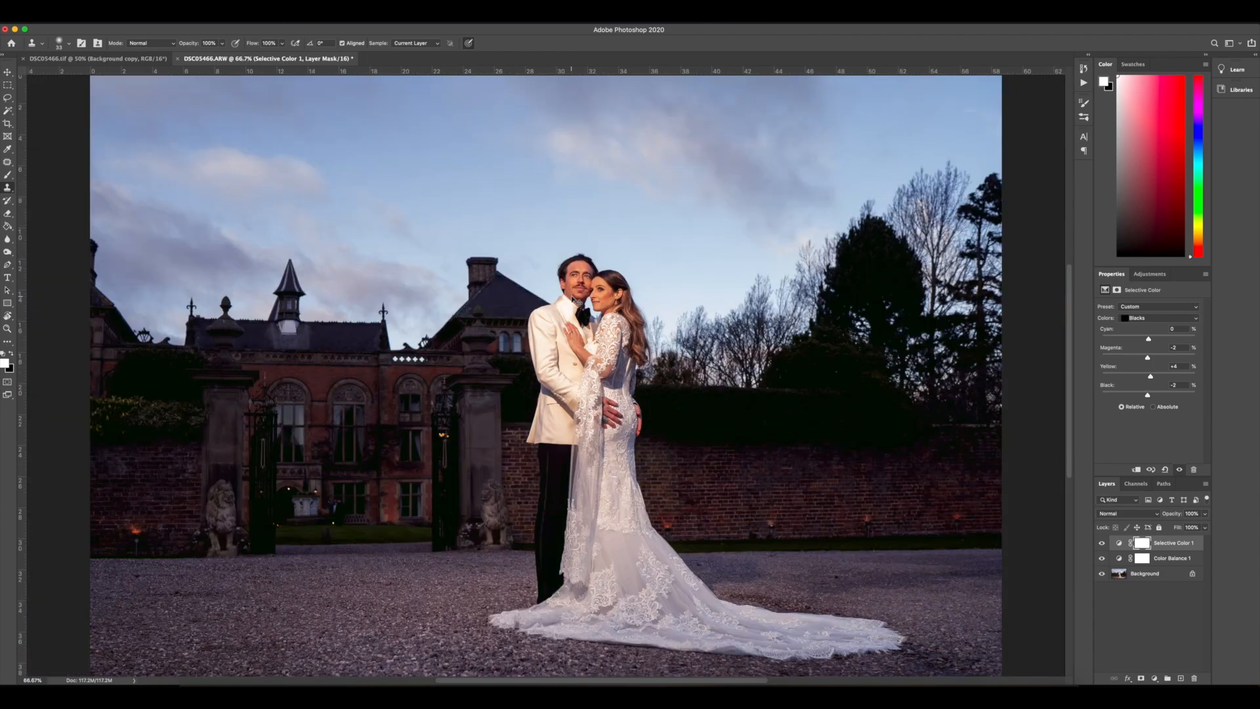
{"action": "key", "text": "super+minus"}
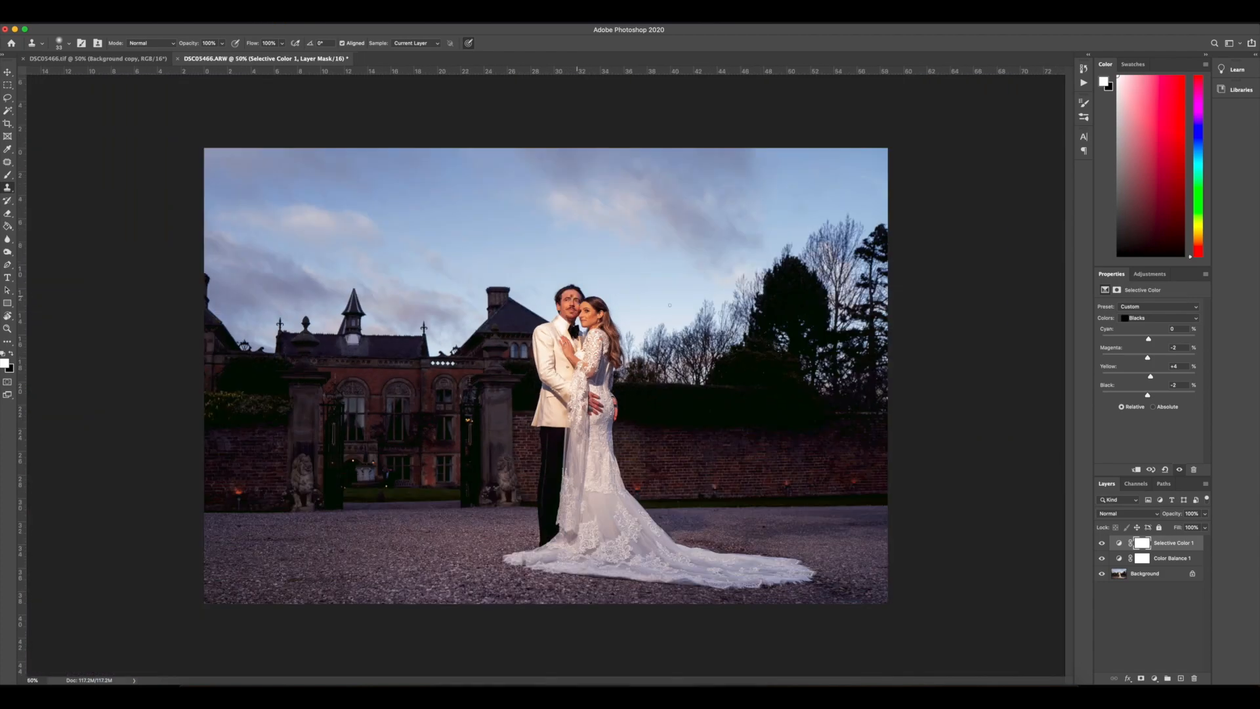
Step: Add a Channel Mixer adjustment layer with the Black & White with Orange Filter (RGB) preset
{"action": "left_click", "coordinate": [1154, 678]}
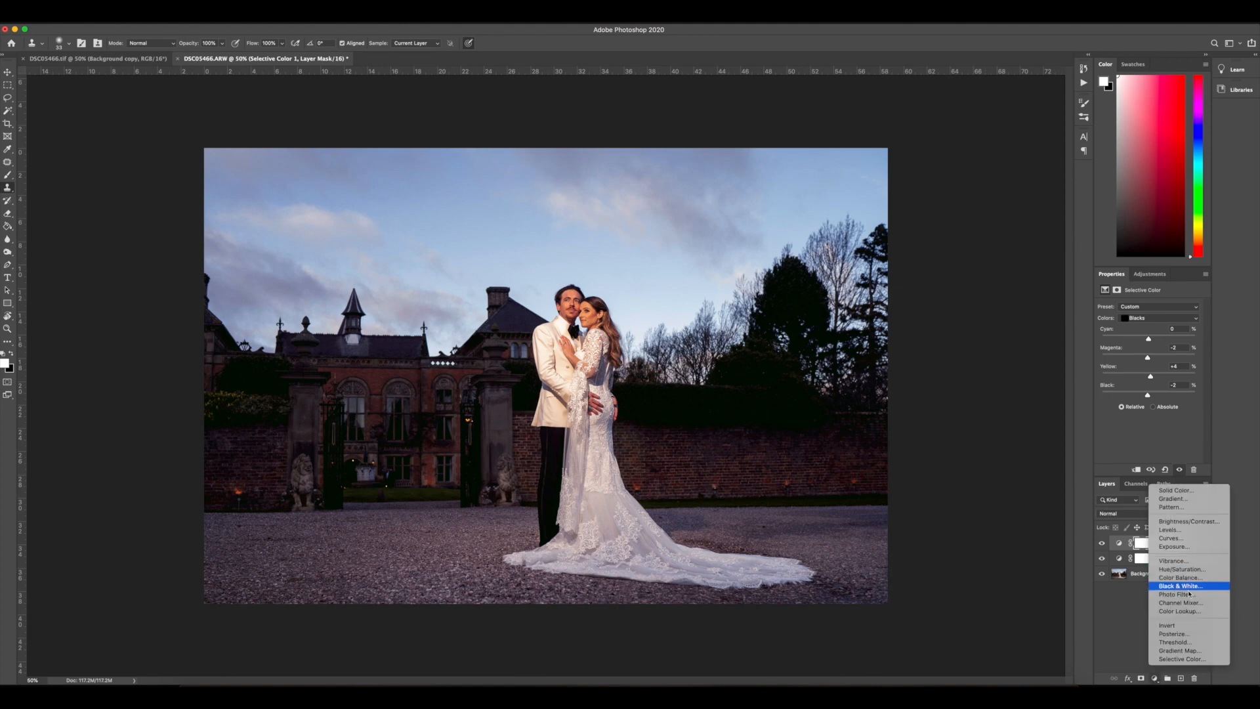
{"action": "left_click", "coordinate": [1207, 604]}
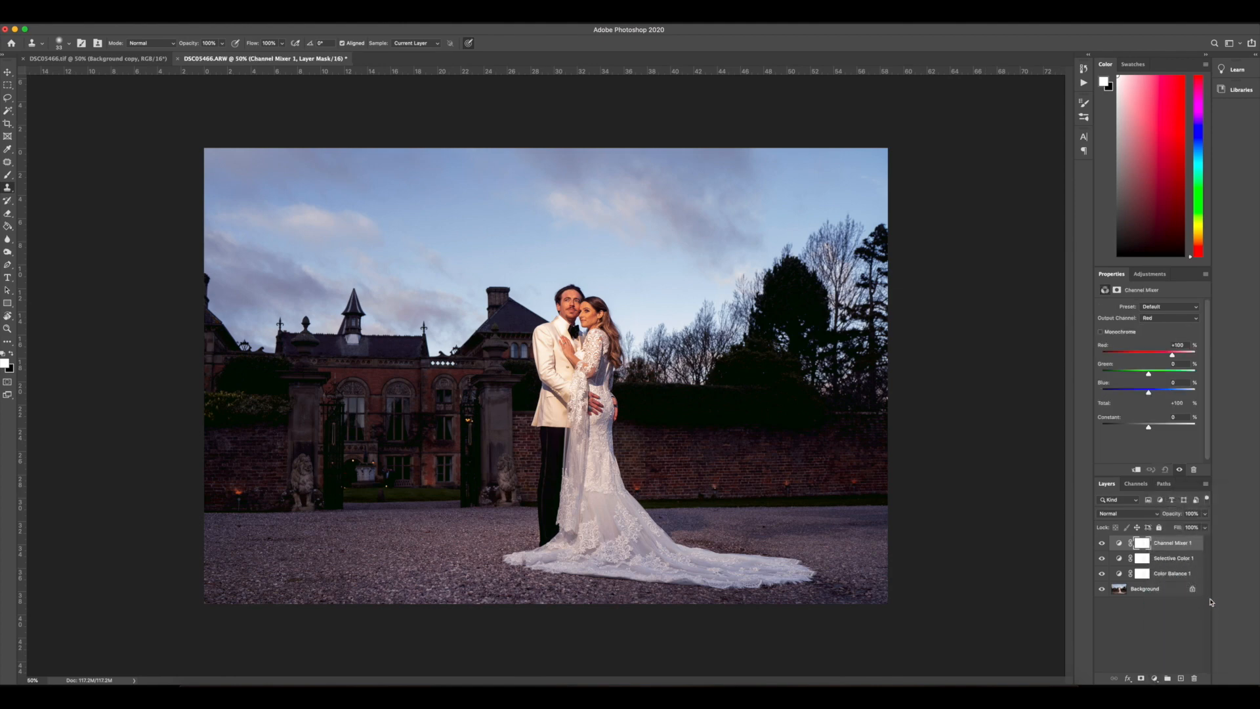
{"action": "left_click_drag", "start_coordinate": [1172, 355], "coordinate": [1157, 355]}
{"action": "left_click", "coordinate": [1168, 312]}
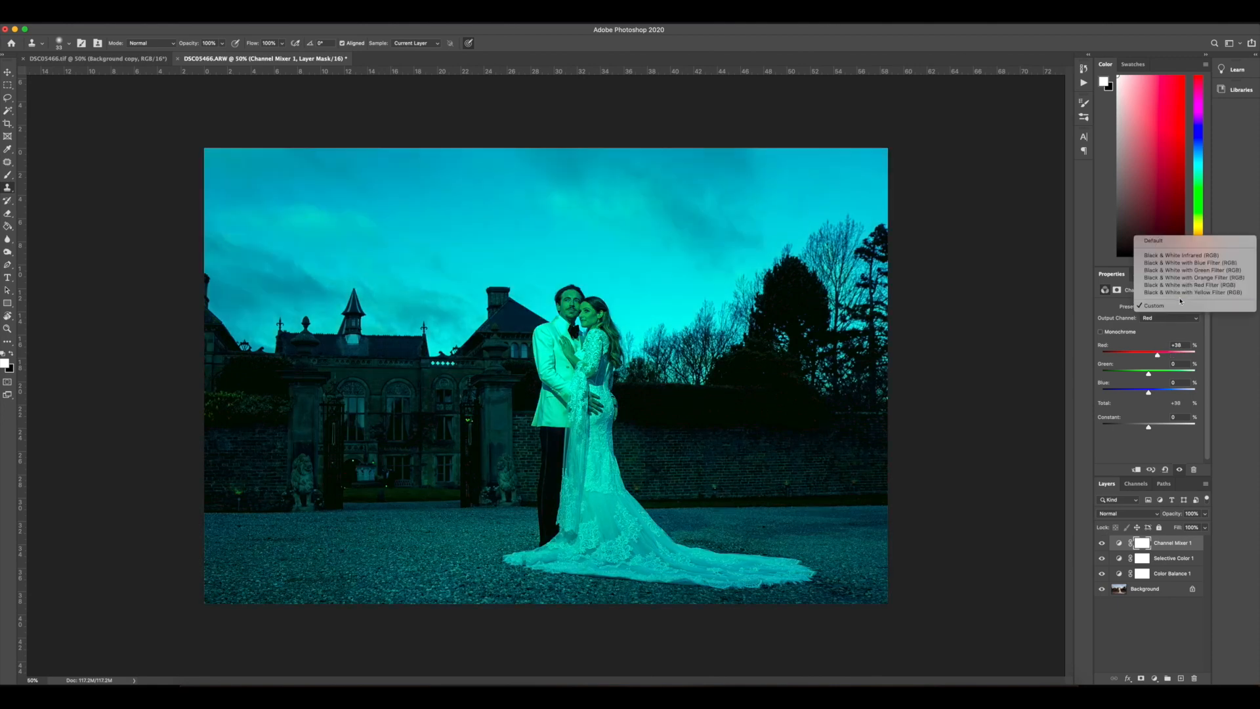
{"action": "left_click", "coordinate": [1186, 278]}
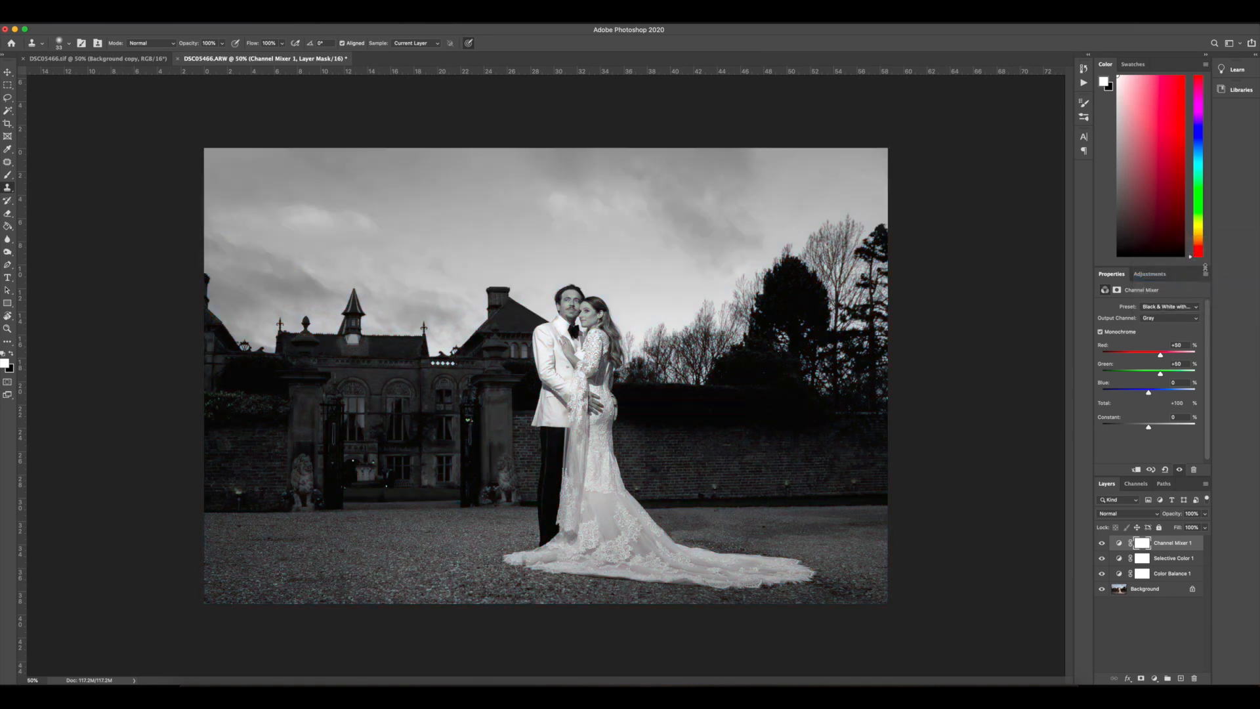
{"action": "left_click", "coordinate": [1193, 306]}
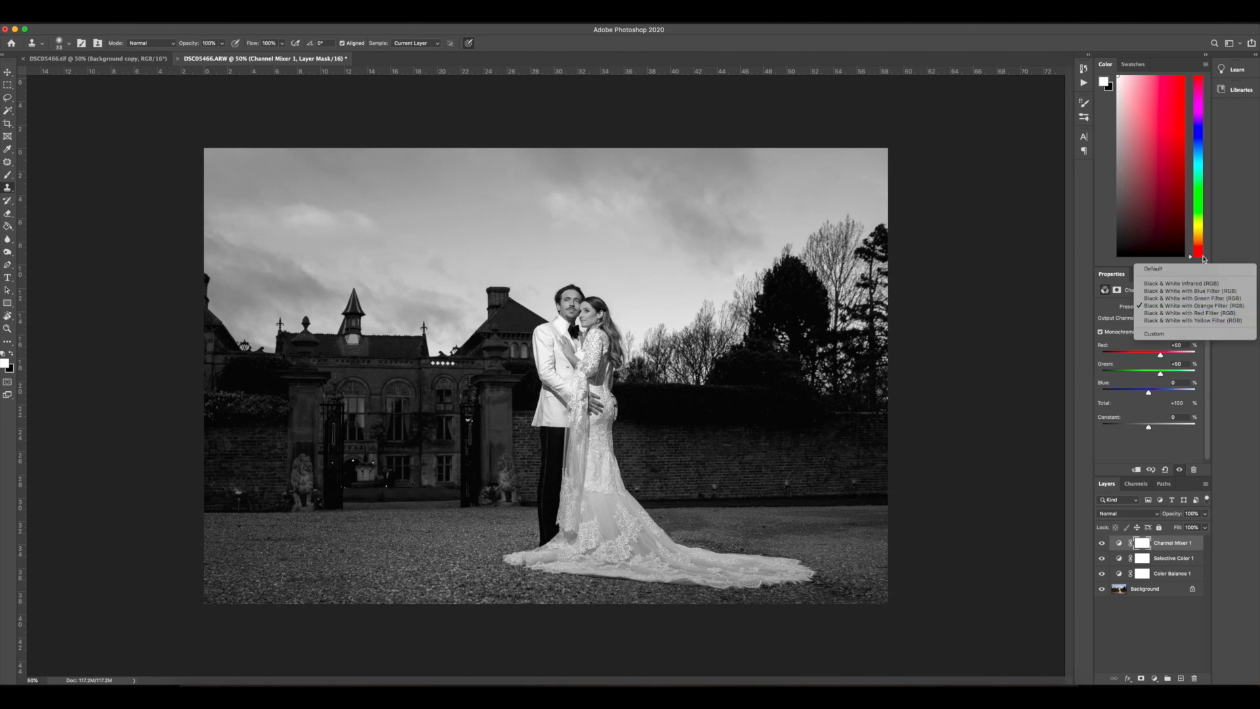
{"action": "left_click", "coordinate": [1175, 306]}
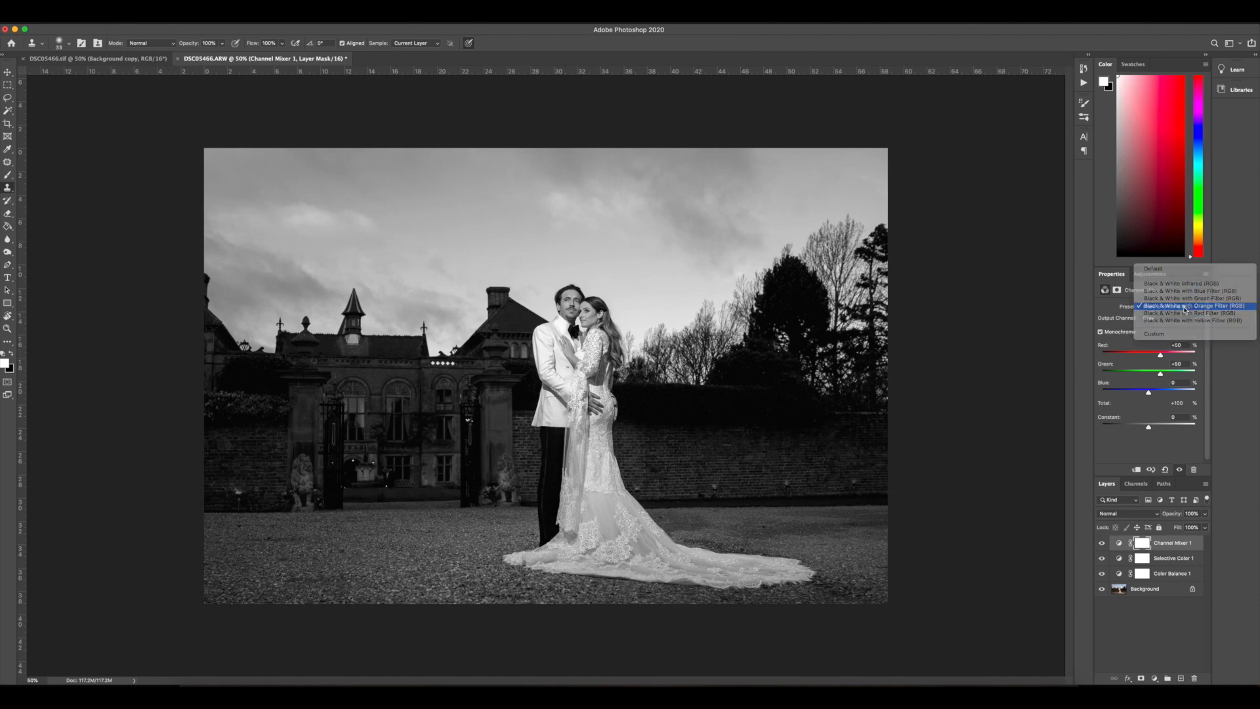
Step: Reduce the Channel Mixer layer's opacity to 20% and set its gray mix to red +21%, green +17% and blue +32%
{"action": "left_click", "coordinate": [1205, 514]}
{"action": "left_click_drag", "start_coordinate": [1180, 531], "coordinate": [1166, 532]}
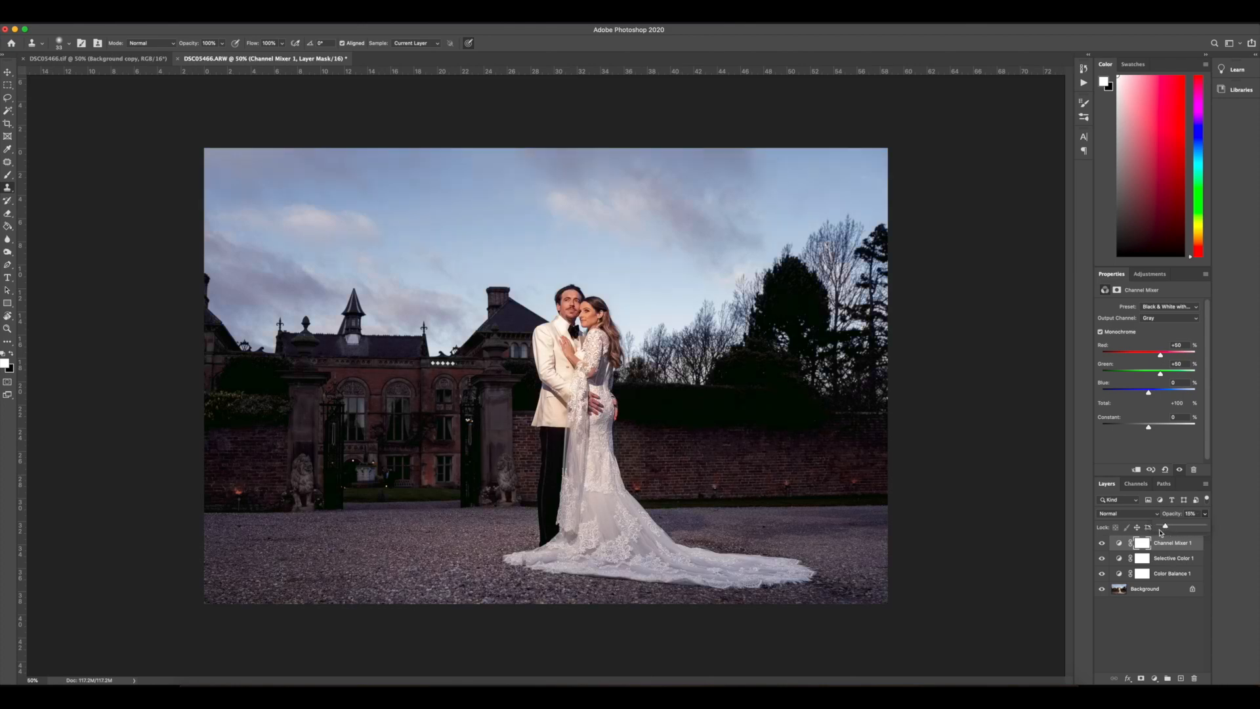
{"action": "left_click_drag", "start_coordinate": [1166, 529], "coordinate": [1171, 530]}
{"action": "mouse_move", "coordinate": [1161, 374]}
{"action": "left_mouse_down"}
{"action": "mouse_move", "coordinate": [1156, 392]}
{"action": "mouse_move", "coordinate": [1155, 360]}
{"action": "left_mouse_up"}
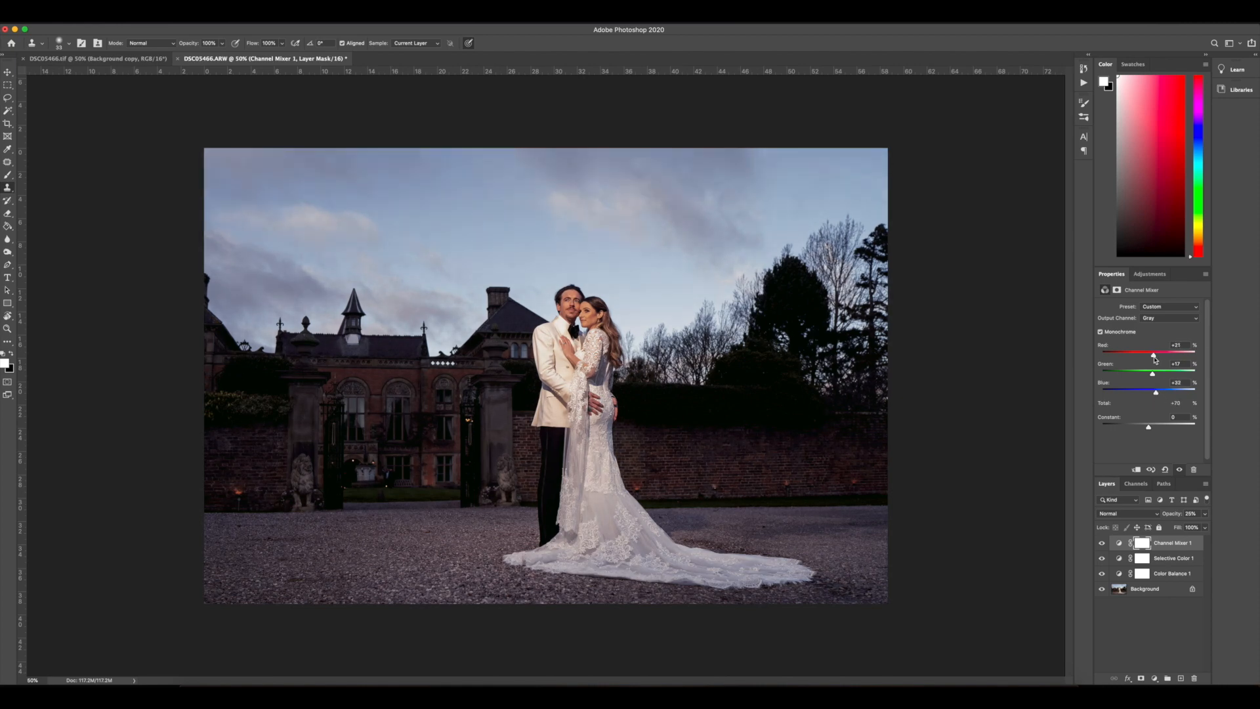
Step: Set the Channel Mixer's gray mix to red +25% and green +36%, with the constant at -13%
{"action": "left_click_drag", "start_coordinate": [1149, 430], "coordinate": [1148, 431]}
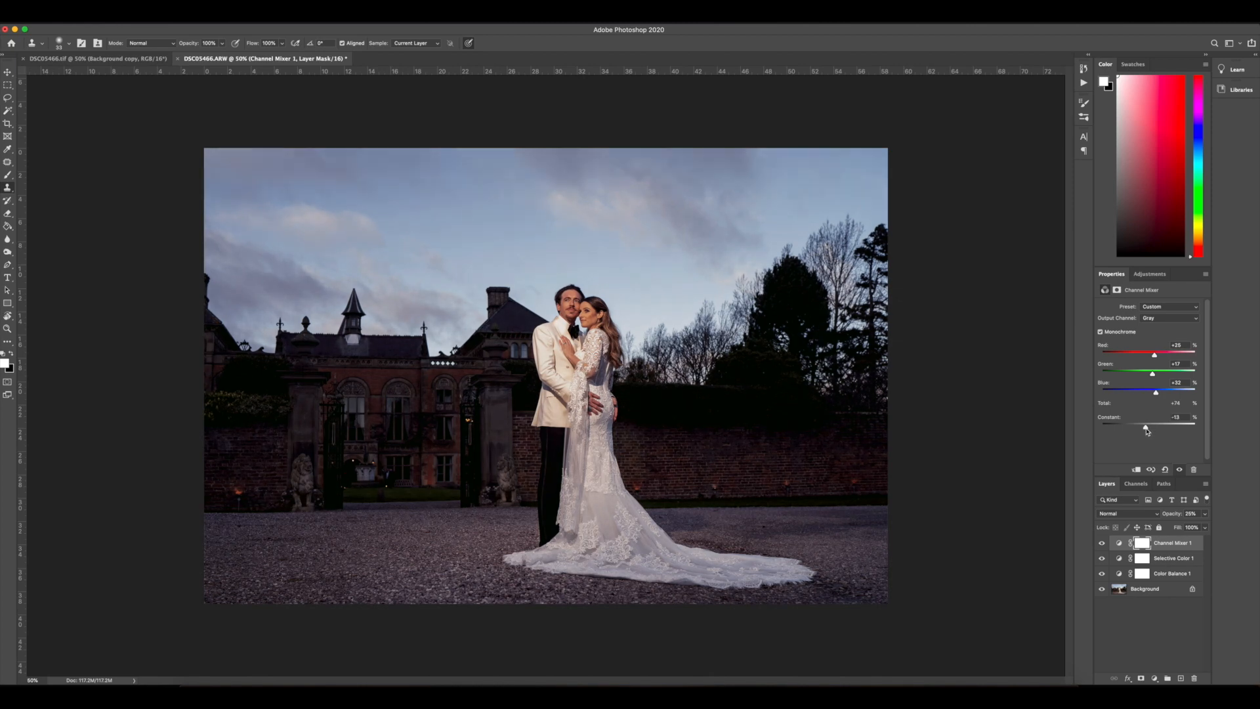
{"action": "left_click_drag", "start_coordinate": [1152, 374], "coordinate": [1158, 376]}
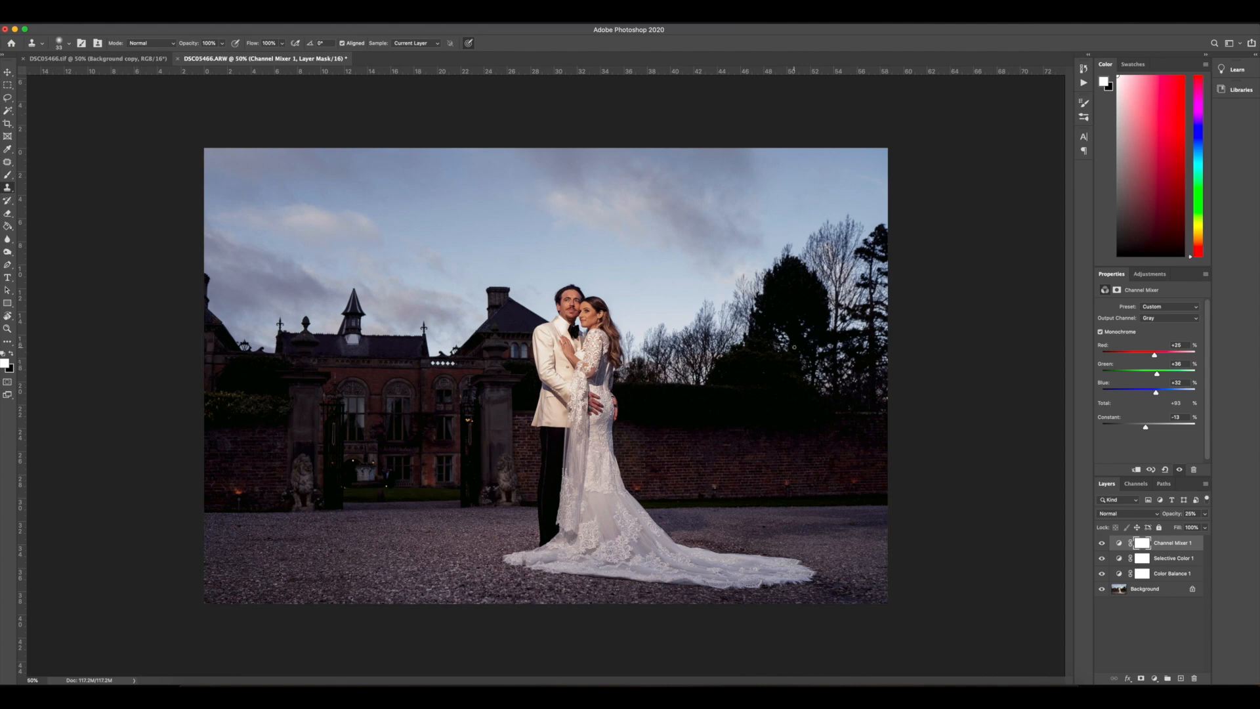
Step: Place the sunset sky image iStock-921951792.jpg from the Desktop folder into the wedding portrait document
{"action": "left_click", "coordinate": [197, 693]}
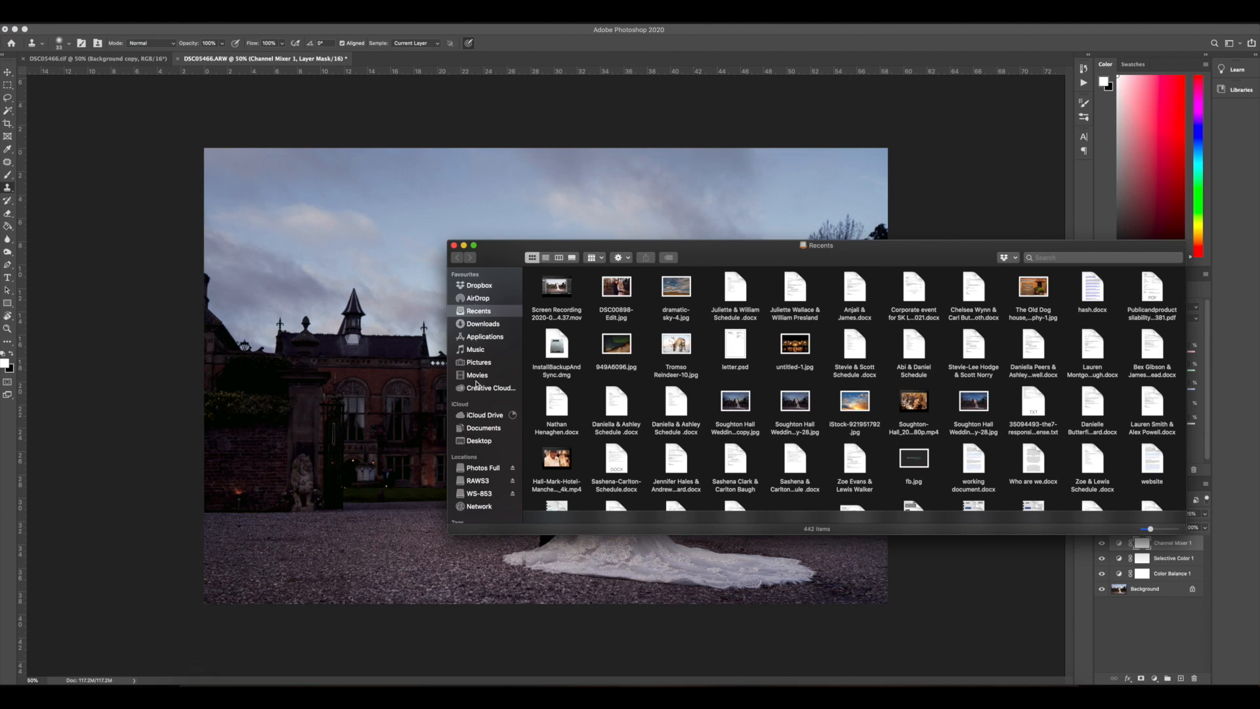
{"action": "left_click", "coordinate": [474, 441]}
{"action": "left_click_drag", "start_coordinate": [715, 348], "coordinate": [262, 228]}
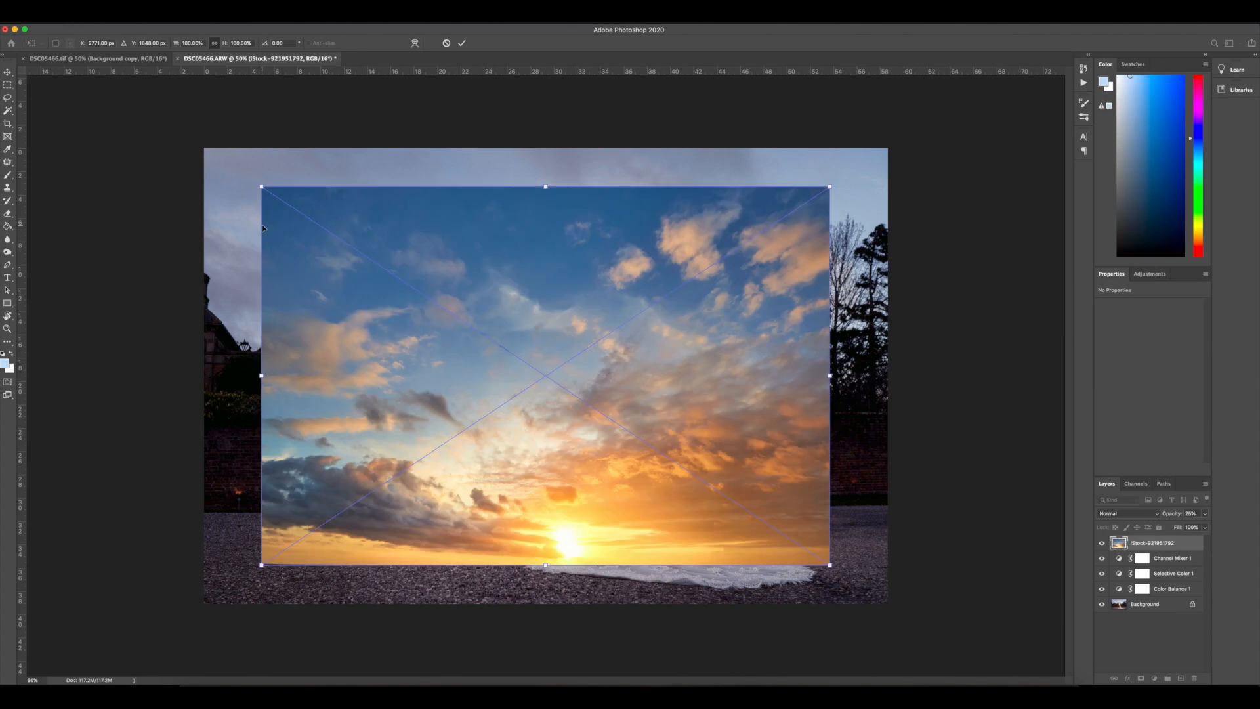
Step: Scale the placed sky image to about 136.41% and position it across the photo's full width above the dress train
{"action": "left_click_drag", "start_coordinate": [493, 366], "coordinate": [385, 260]}
{"action": "left_click_drag", "start_coordinate": [719, 238], "coordinate": [925, 242]}
{"action": "left_click_drag", "start_coordinate": [732, 394], "coordinate": [758, 318]}
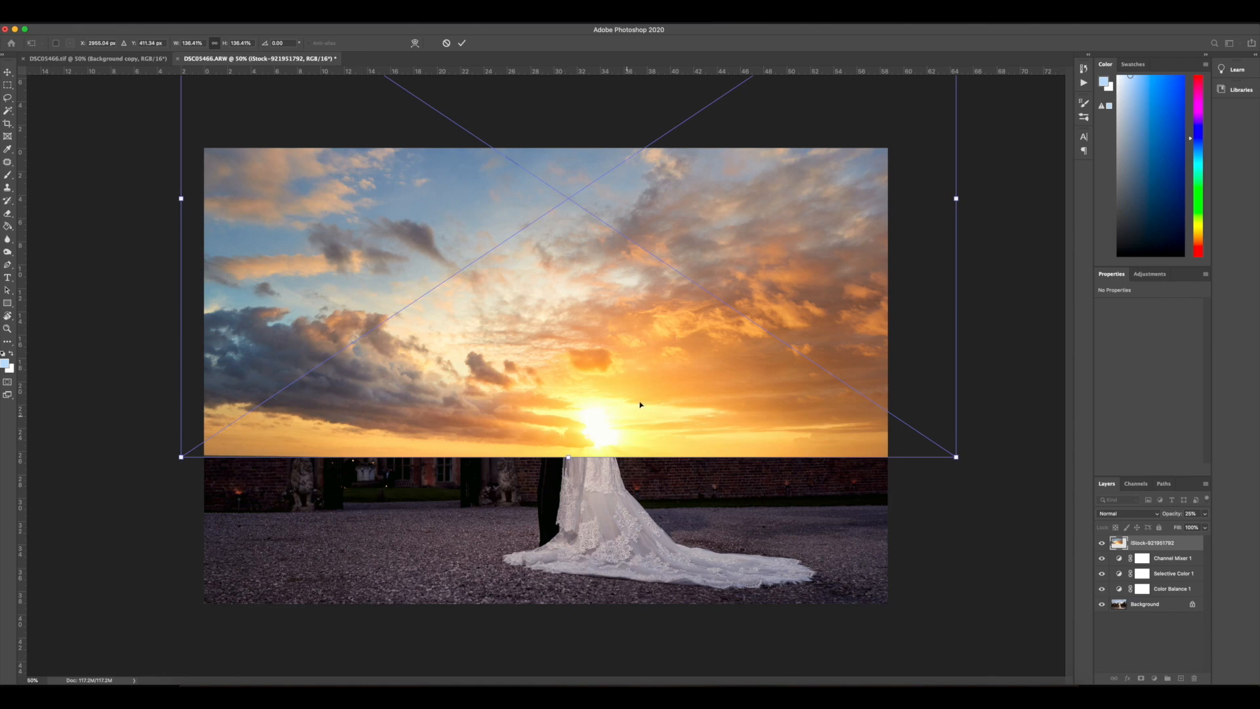
{"action": "left_click_drag", "start_coordinate": [710, 362], "coordinate": [714, 366]}
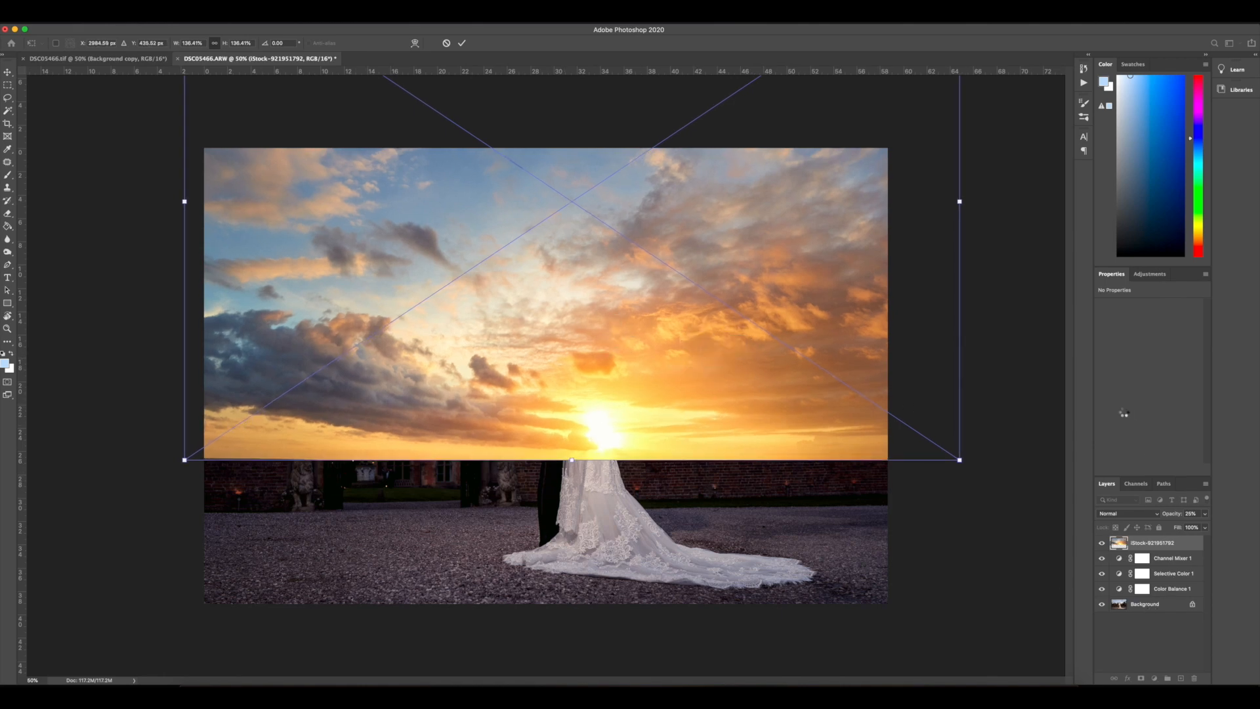
{"action": "key", "text": "Return"}
{"action": "key", "text": "s"}
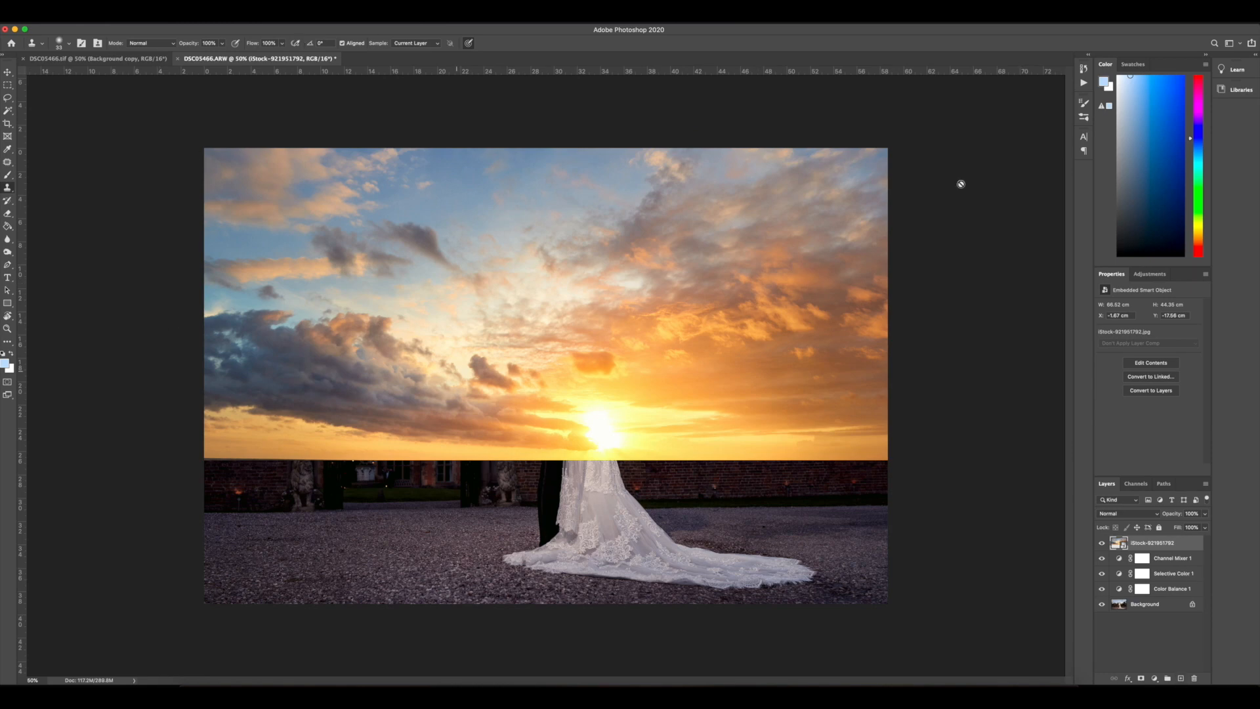
Step: Duplicate the Background layer as Background copy and move the sky image layer beneath the copy
{"action": "left_click", "coordinate": [1152, 605]}
{"action": "right_click", "coordinate": [1151, 605]}
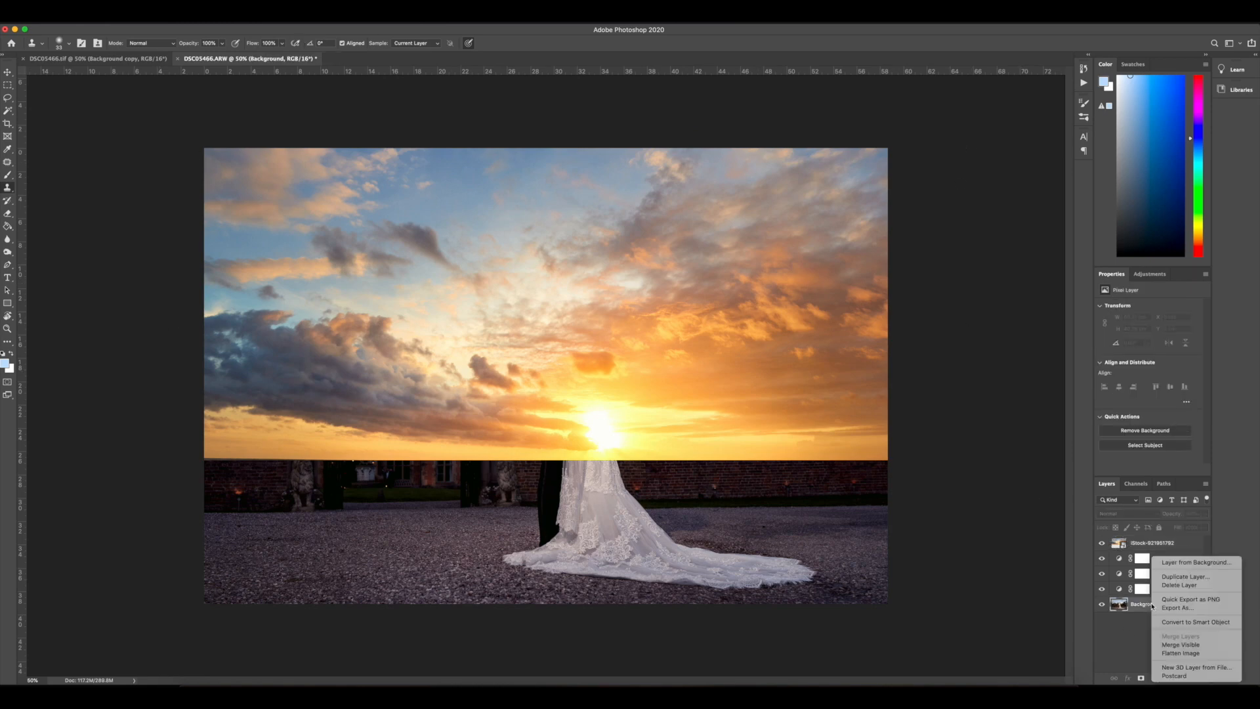
{"action": "left_click", "coordinate": [1191, 578]}
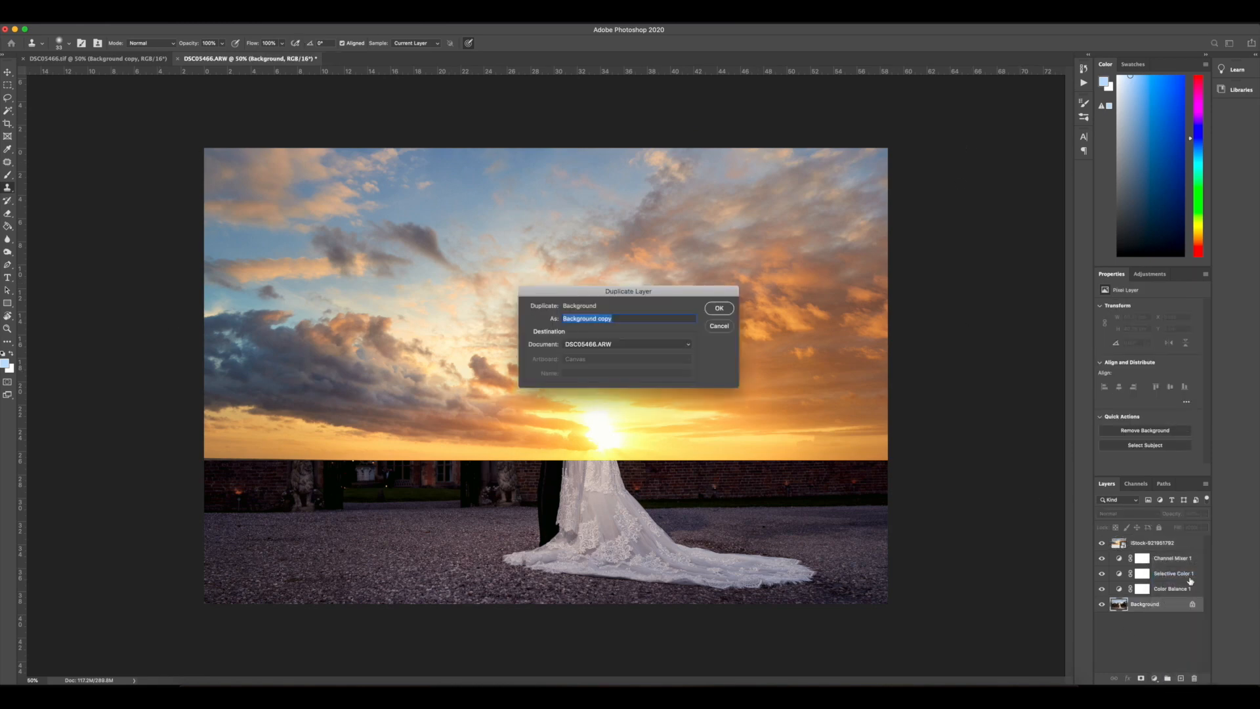
{"action": "left_click", "coordinate": [715, 306]}
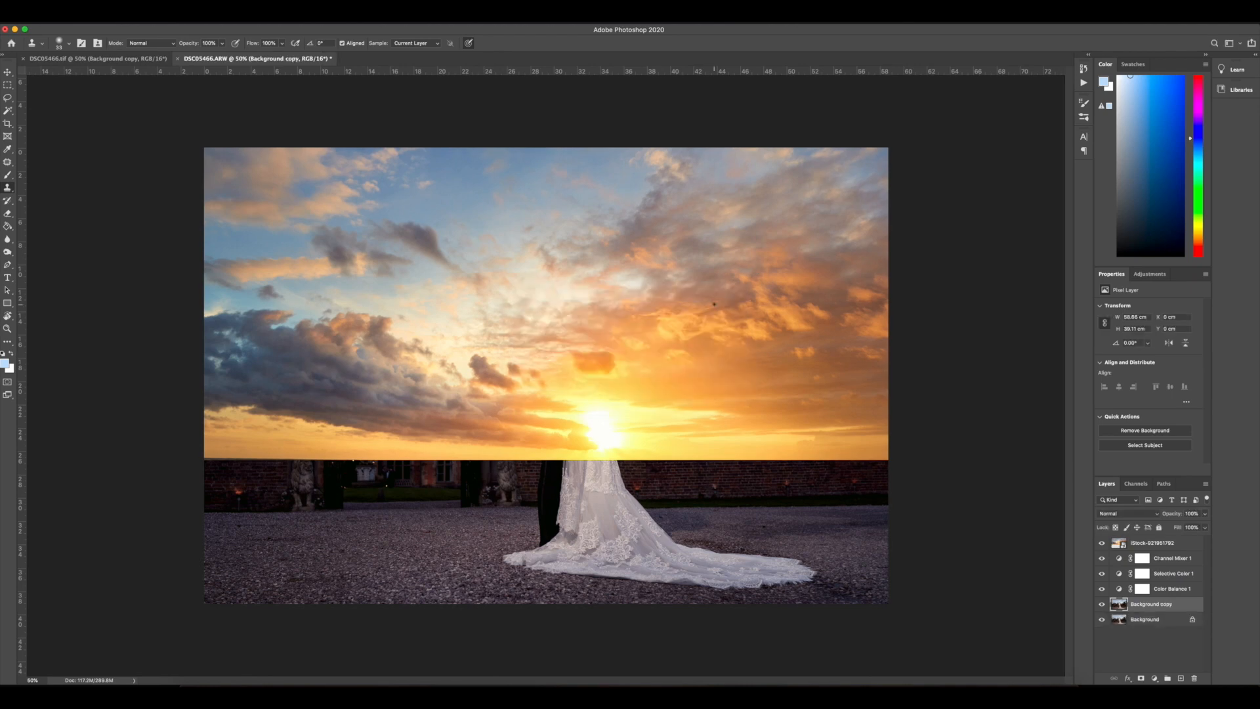
{"action": "left_click_drag", "start_coordinate": [1153, 544], "coordinate": [1145, 609]}
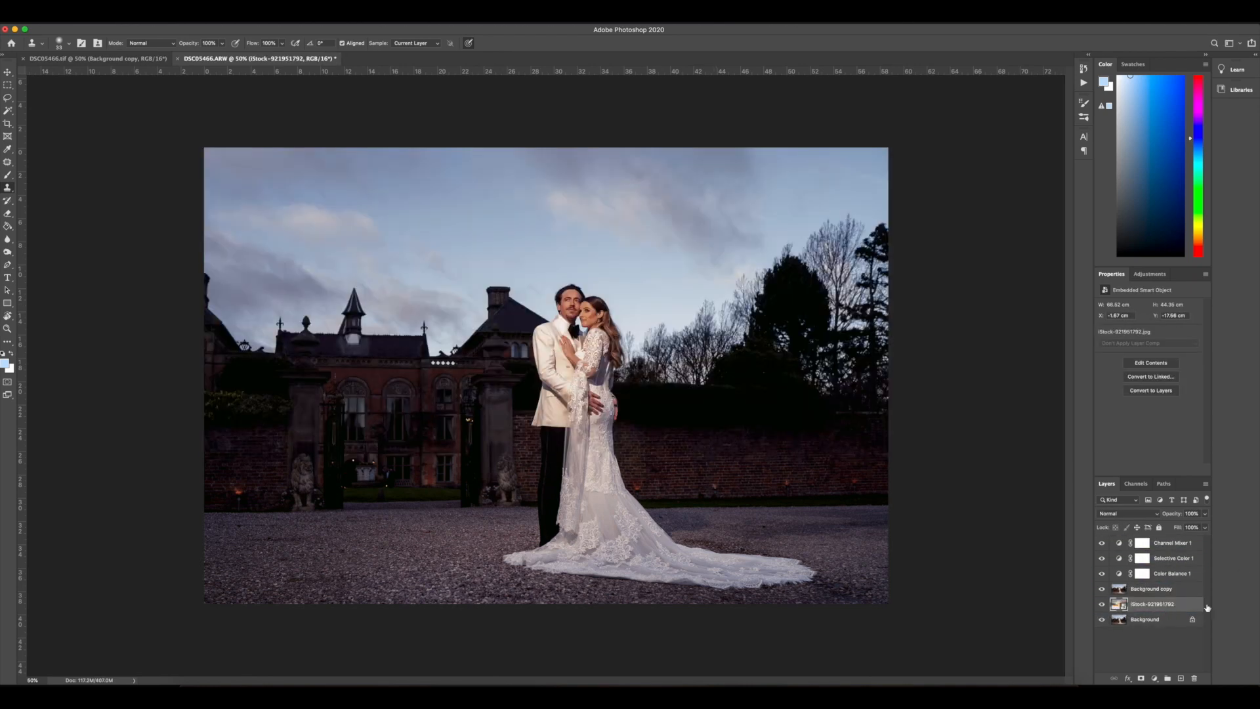
Step: Select the sky on the Background copy layer with Color Range, sampling the sky and clouds and using fuzziness 44
{"action": "left_click", "coordinate": [1143, 589]}
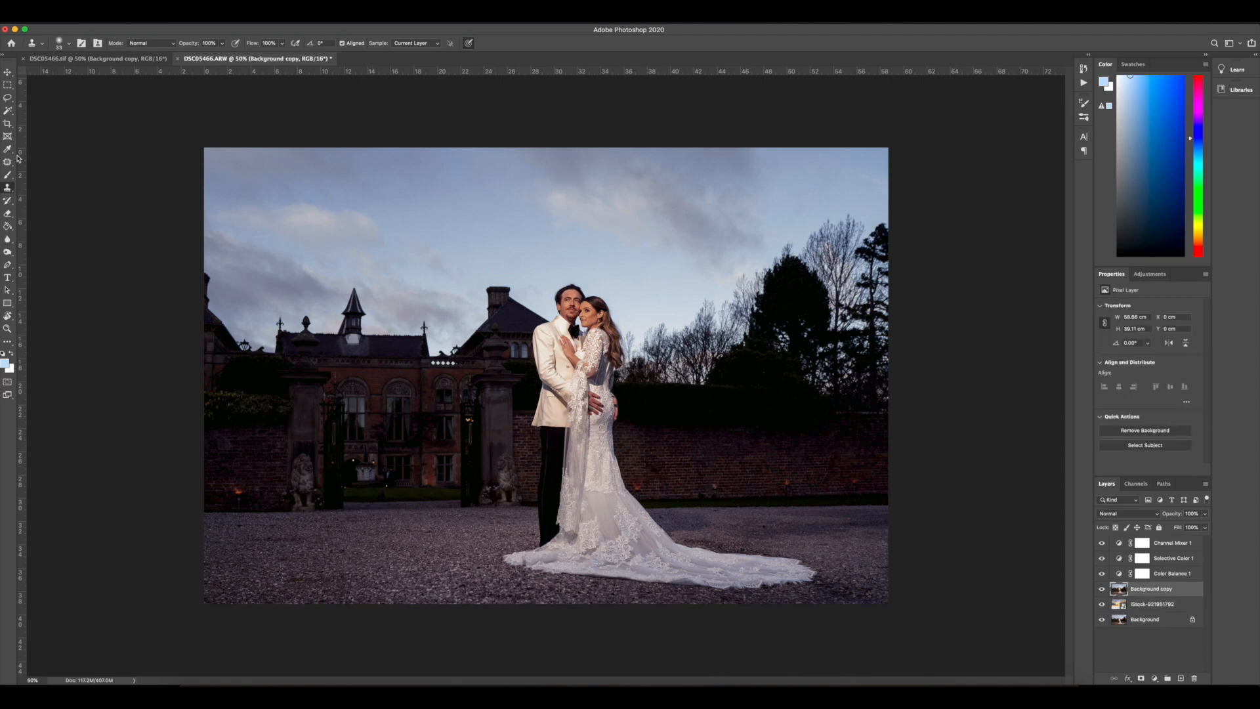
{"action": "left_click", "coordinate": [9, 111]}
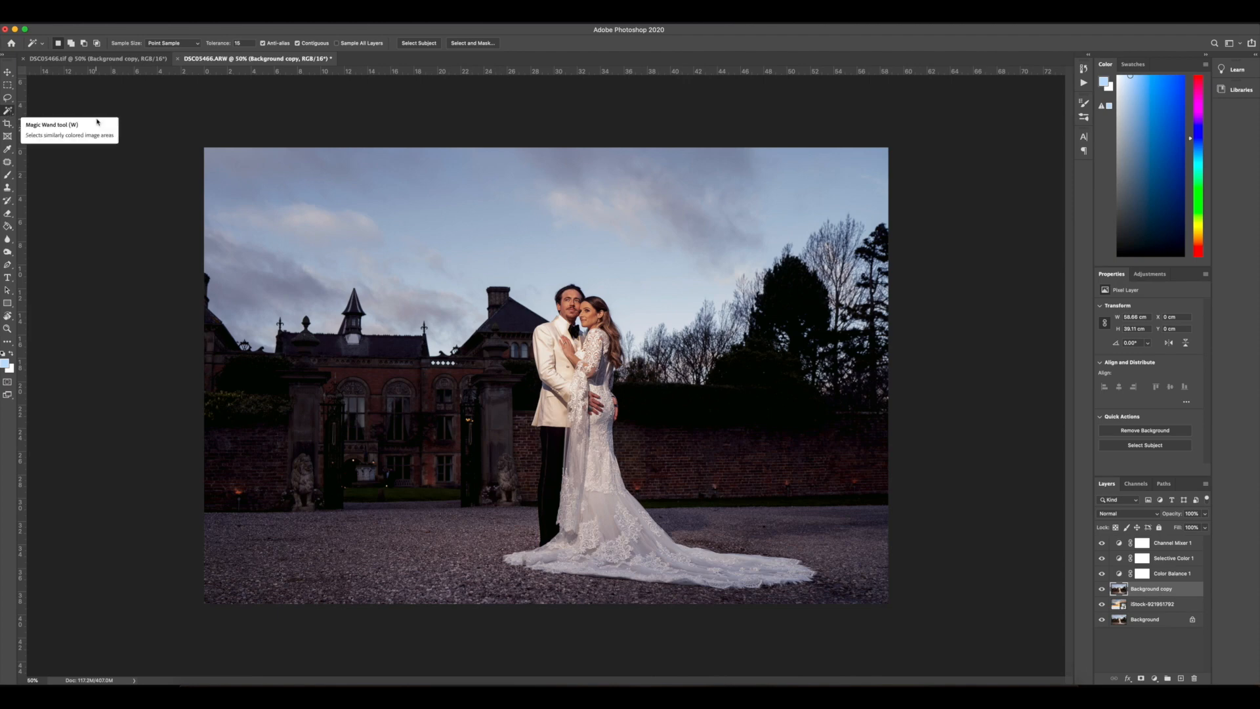
{"action": "left_click", "coordinate": [212, 23]}
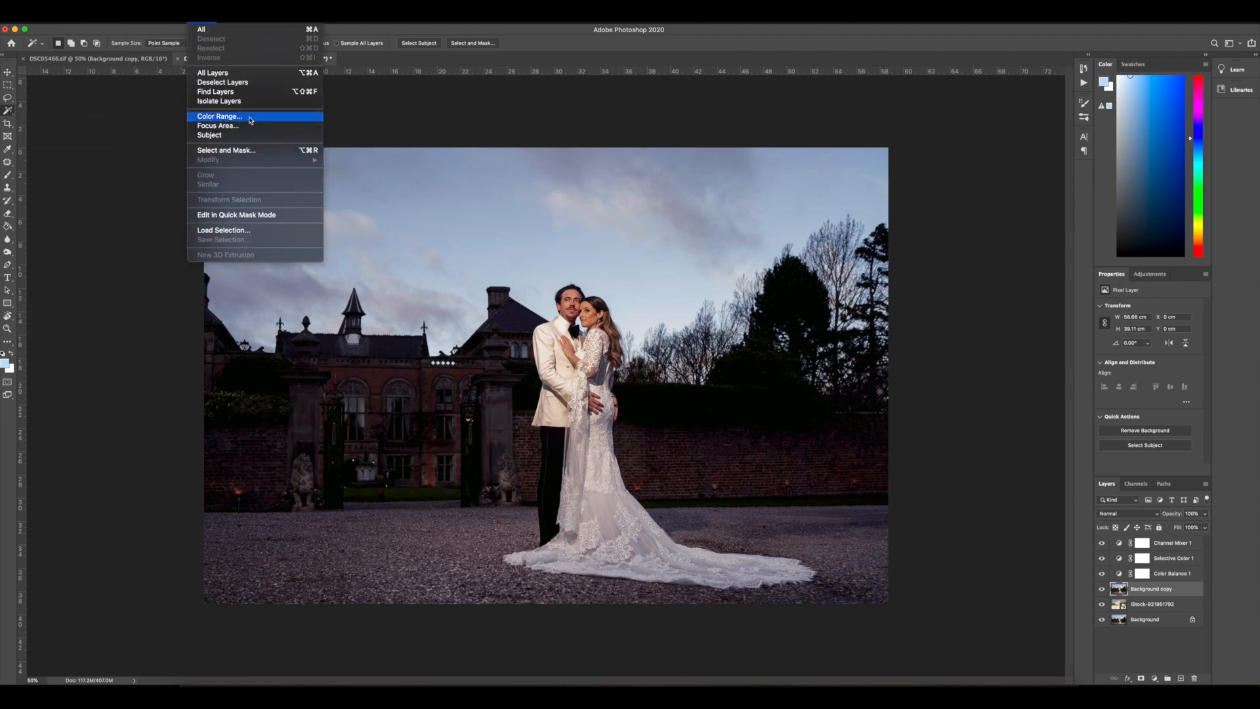
{"action": "left_click", "coordinate": [227, 117]}
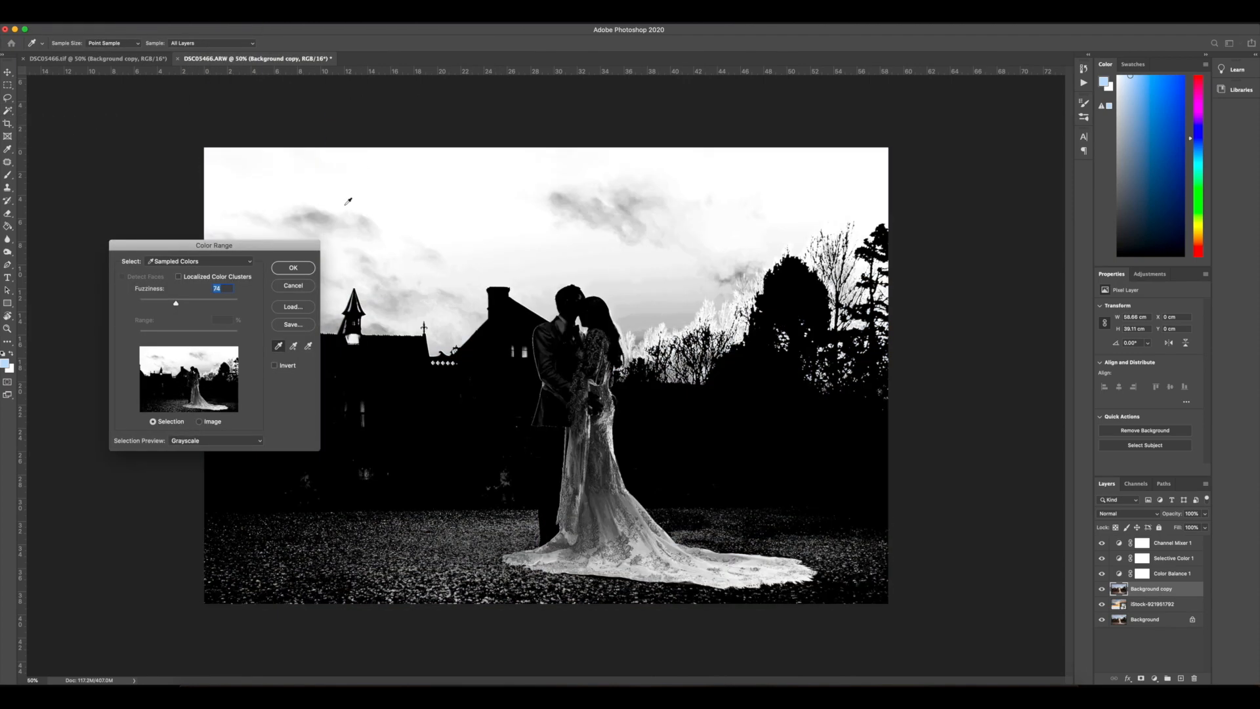
{"action": "left_click_drag", "start_coordinate": [272, 249], "coordinate": [218, 300]}
{"action": "left_click", "coordinate": [331, 212]}
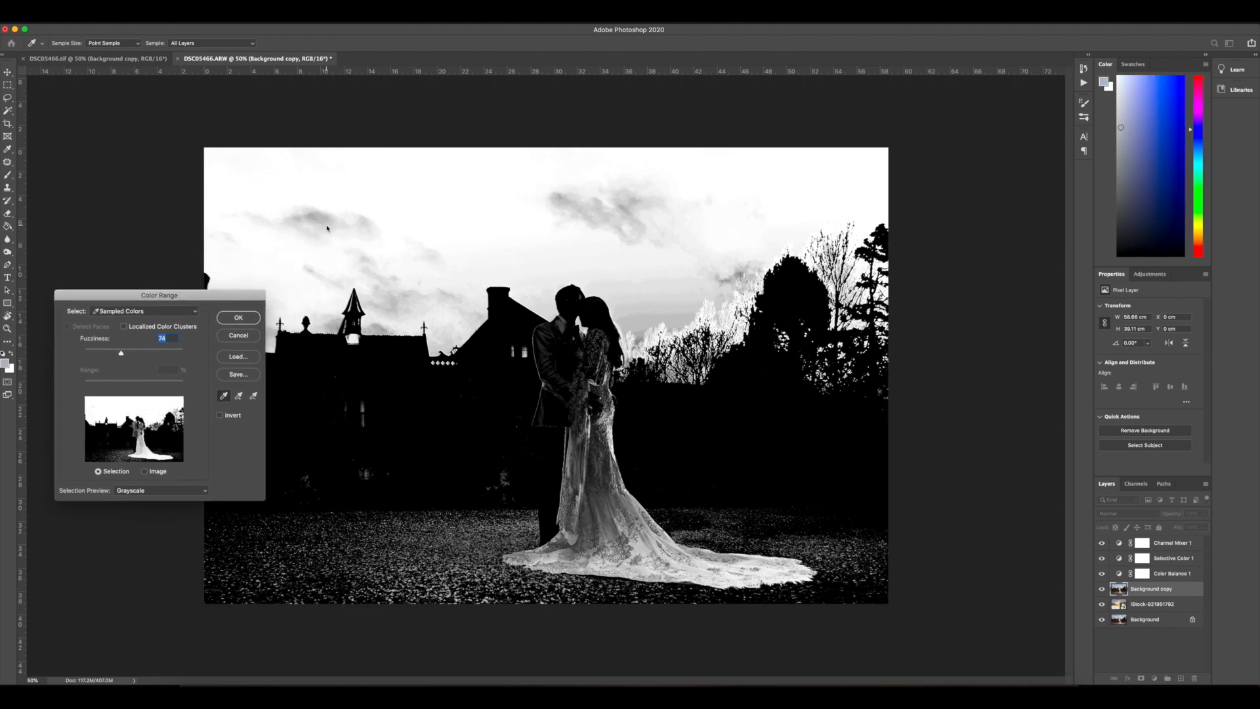
{"action": "left_click", "coordinate": [697, 221]}
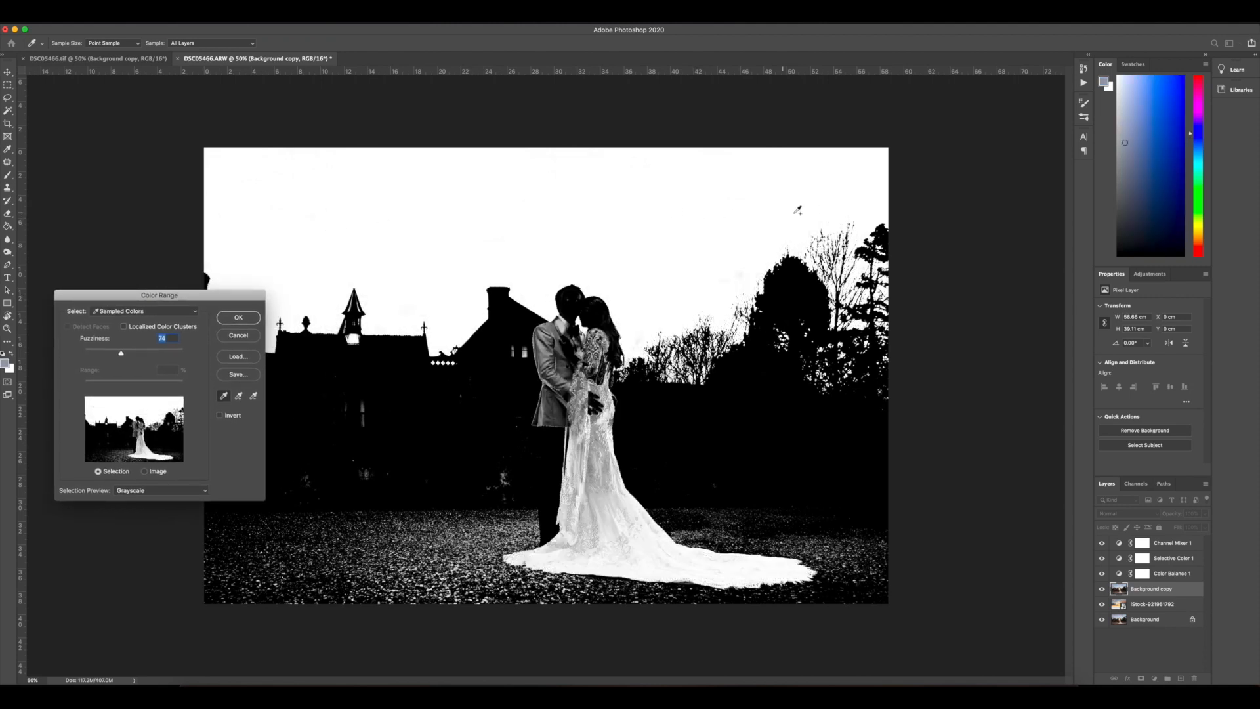
{"action": "left_click", "coordinate": [774, 219]}
{"action": "left_click", "coordinate": [264, 199]}
{"action": "left_click", "coordinate": [319, 268]}
{"action": "left_click", "coordinate": [771, 216]}
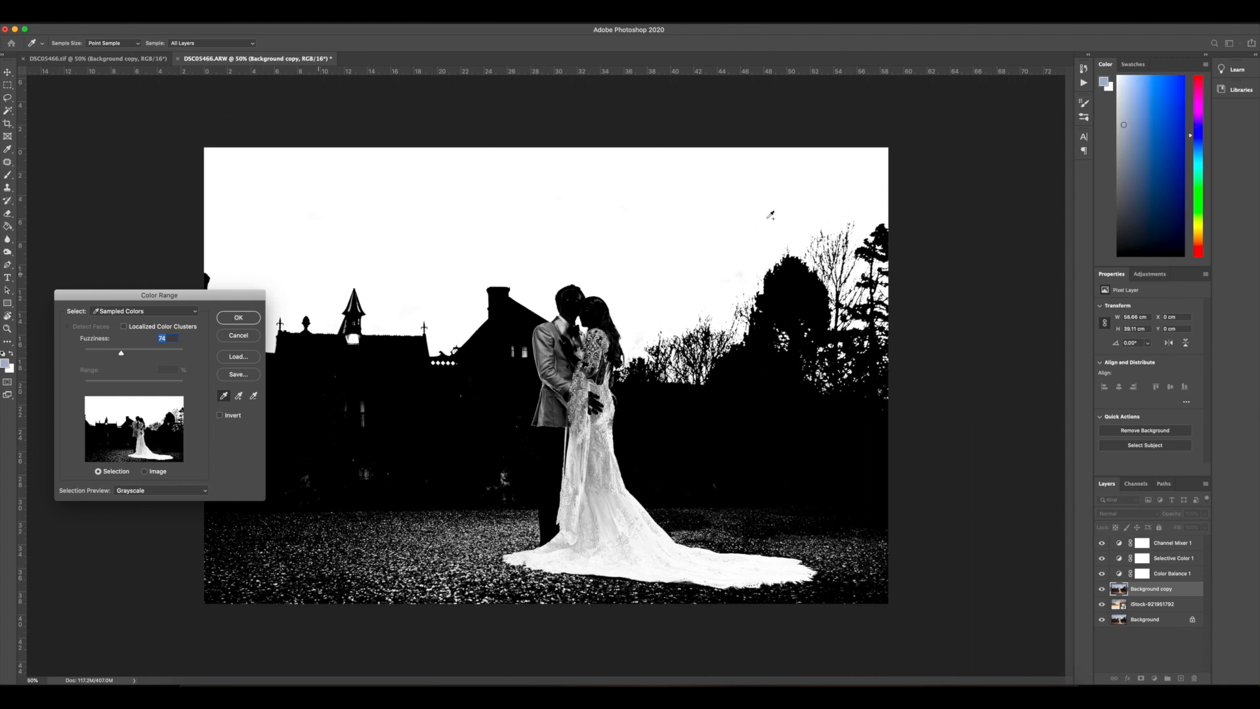
{"action": "left_click", "coordinate": [748, 267]}
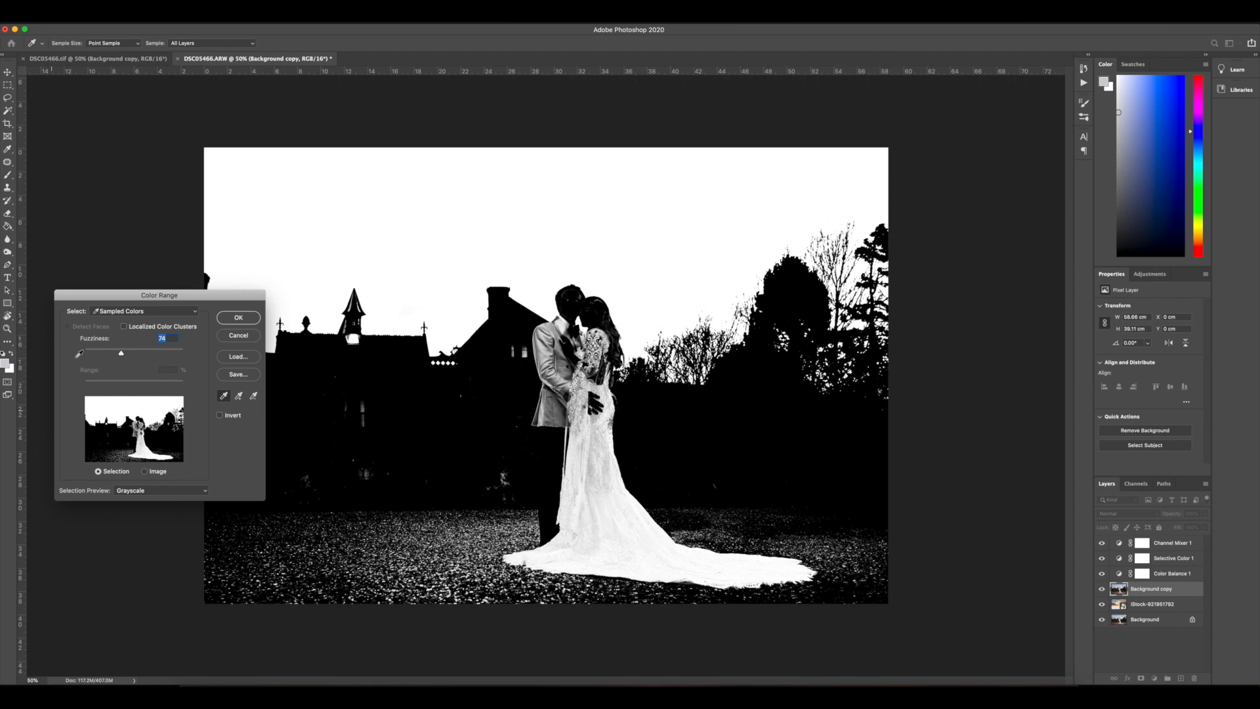
{"action": "mouse_move", "coordinate": [120, 353]}
{"action": "left_mouse_down"}
{"action": "mouse_move", "coordinate": [146, 357]}
{"action": "mouse_move", "coordinate": [107, 362]}
{"action": "left_mouse_up"}
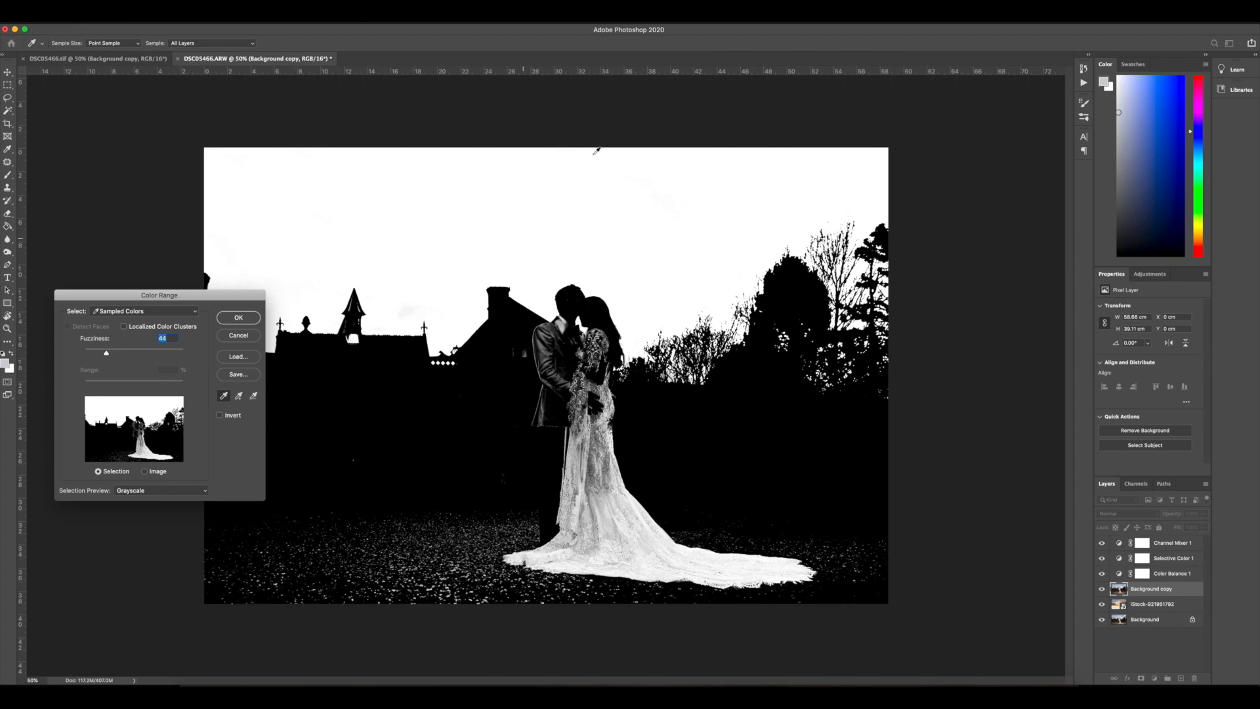
{"action": "left_click", "coordinate": [238, 320]}
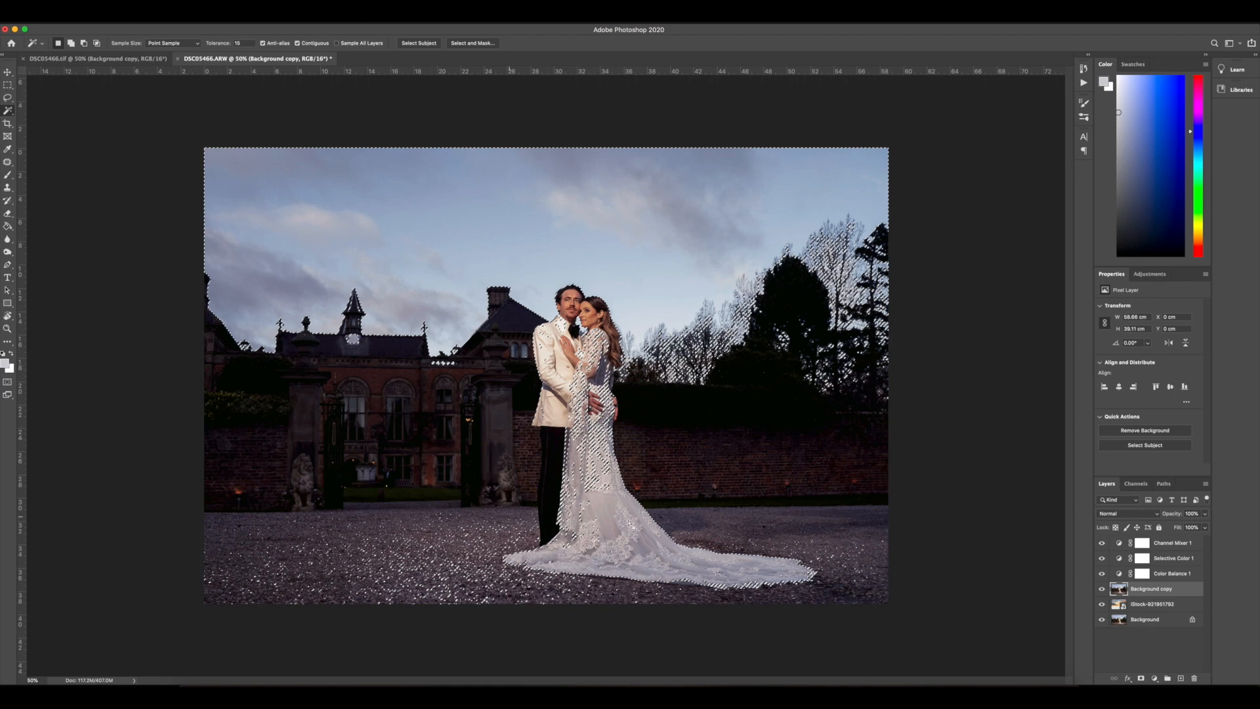
Step: In Quick Mask mode, paint over the gravel and the bride's skirt and train with a large brush to exclude them
{"action": "key", "text": "q"}
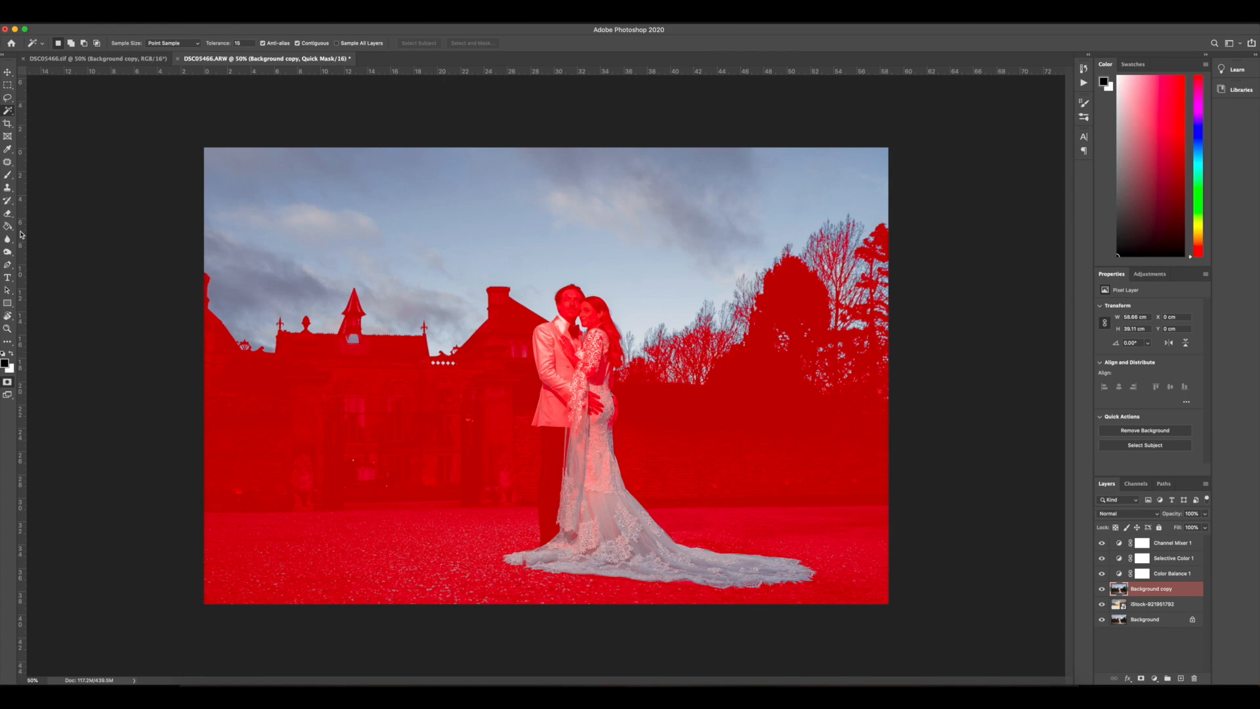
{"action": "left_click", "coordinate": [8, 175]}
{"action": "right_click", "coordinate": [694, 460]}
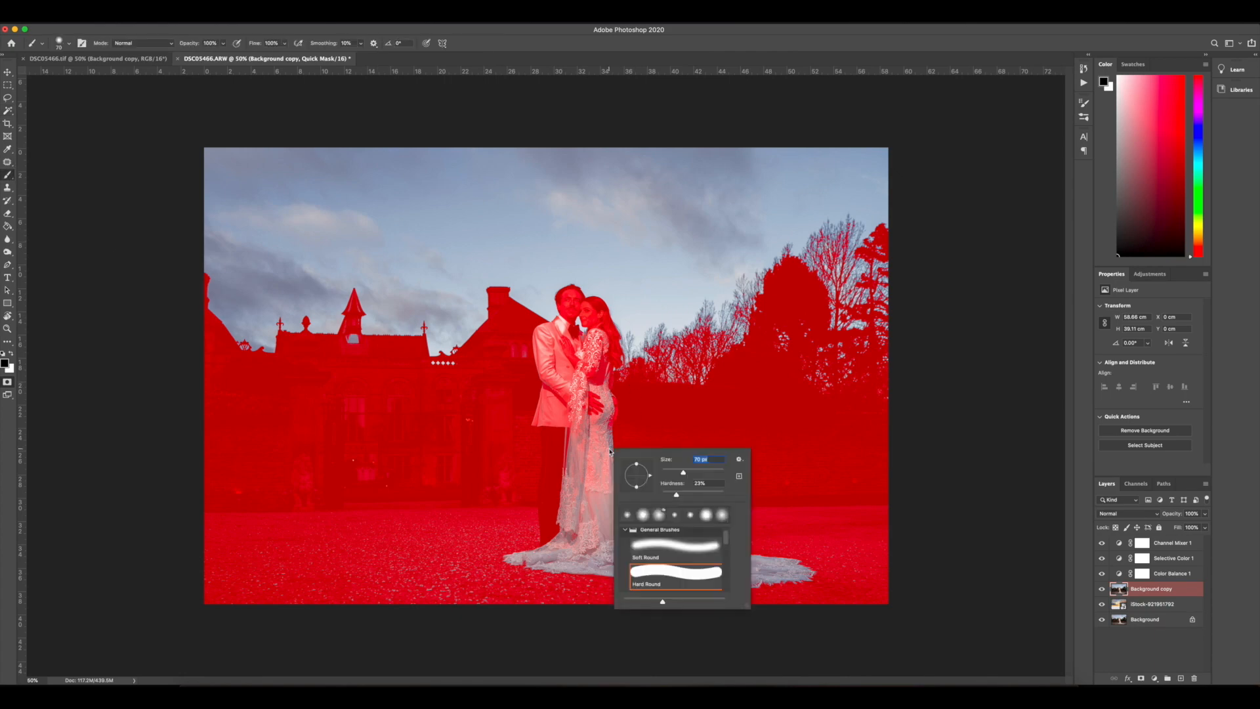
{"action": "left_click", "coordinate": [709, 471]}
{"action": "mouse_move", "coordinate": [529, 527]}
{"action": "left_mouse_down"}
{"action": "mouse_move", "coordinate": [802, 530]}
{"action": "mouse_move", "coordinate": [567, 590]}
{"action": "mouse_move", "coordinate": [522, 558]}
{"action": "left_mouse_up"}
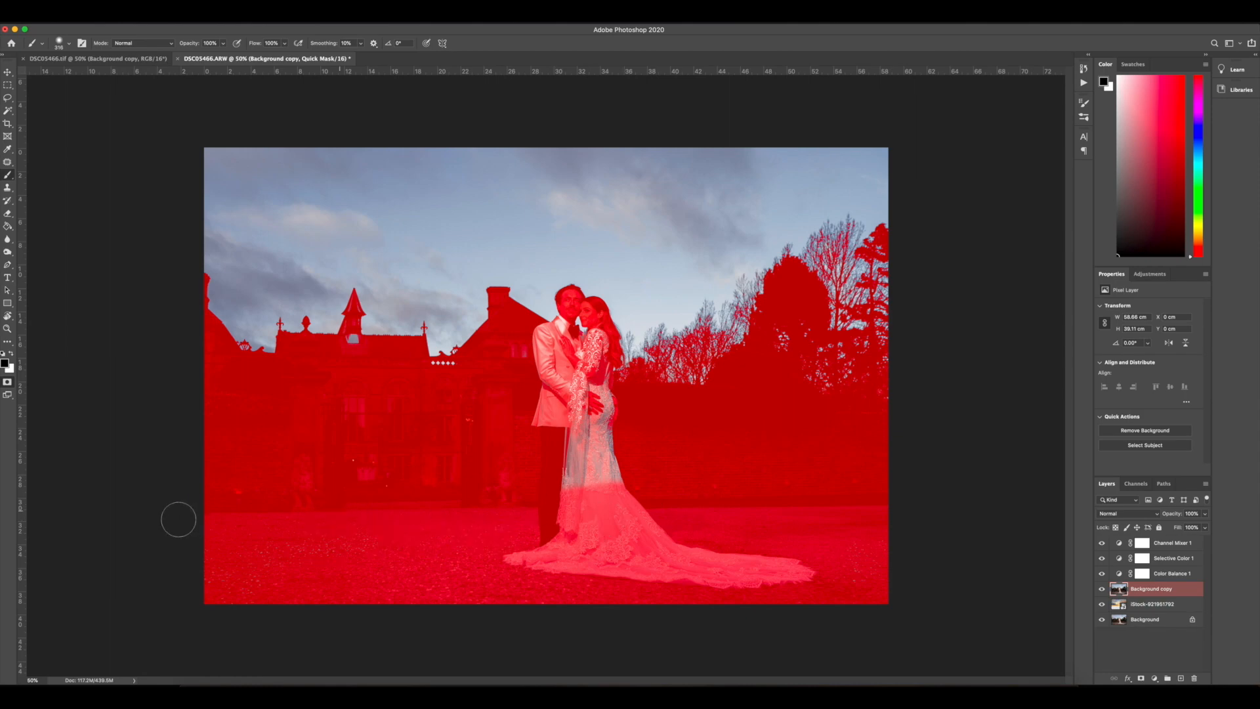
{"action": "mouse_move", "coordinate": [558, 433]}
{"action": "left_mouse_down"}
{"action": "mouse_move", "coordinate": [624, 436]}
{"action": "mouse_move", "coordinate": [566, 493]}
{"action": "left_mouse_up"}
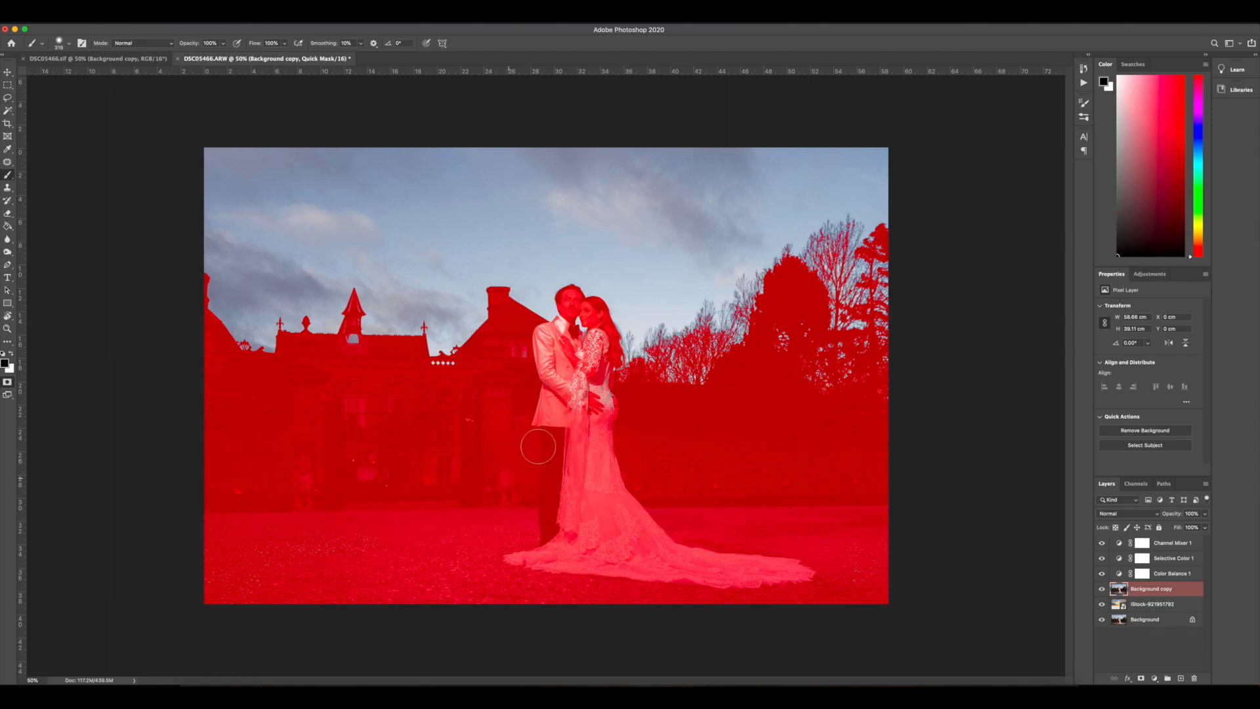
Step: Mask out the couple's upper bodies with the brush, reducing its size for the sleeves and jacket
{"action": "left_click_drag", "start_coordinate": [577, 381], "coordinate": [605, 401]}
{"action": "right_click", "coordinate": [606, 411]}
{"action": "left_click", "coordinate": [677, 433]}
{"action": "mouse_move", "coordinate": [594, 353]}
{"action": "left_mouse_down"}
{"action": "mouse_move", "coordinate": [603, 345]}
{"action": "mouse_move", "coordinate": [565, 321]}
{"action": "mouse_move", "coordinate": [545, 384]}
{"action": "left_mouse_up"}
Step: Leave Quick Mask mode, delete the selected sky from the Background copy layer and deselect
{"action": "key", "text": "q"}
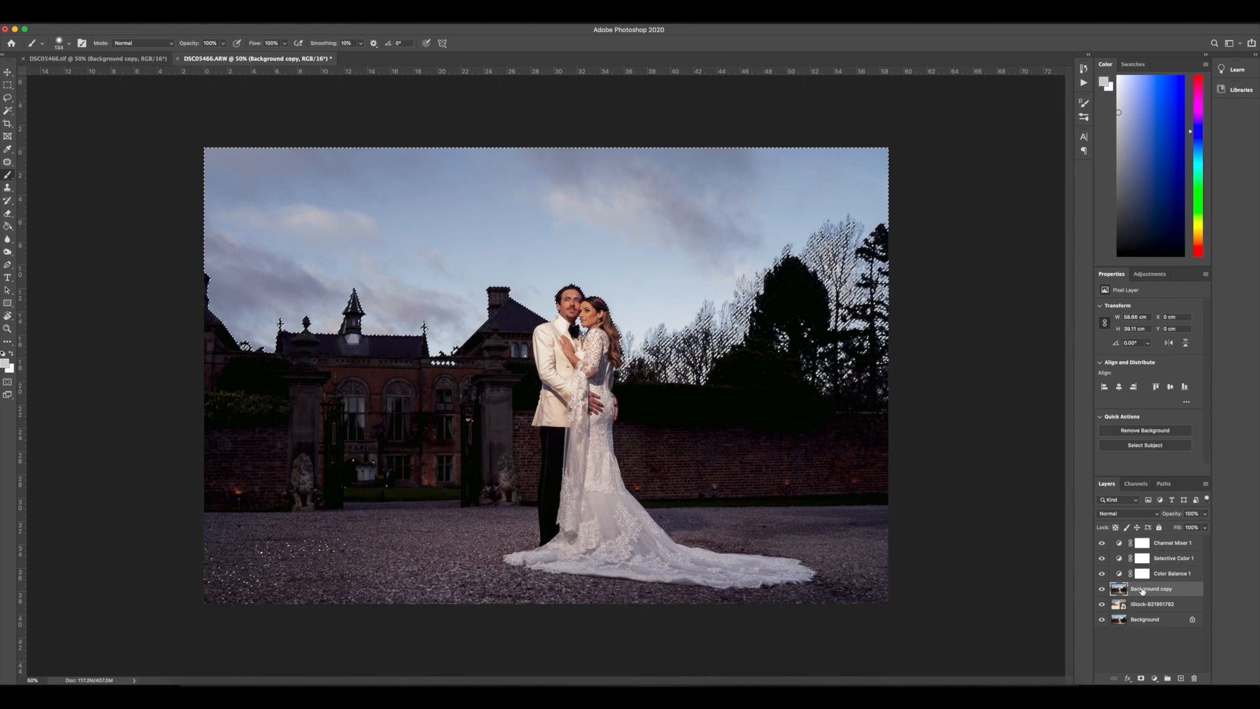
{"action": "key", "text": "Delete"}
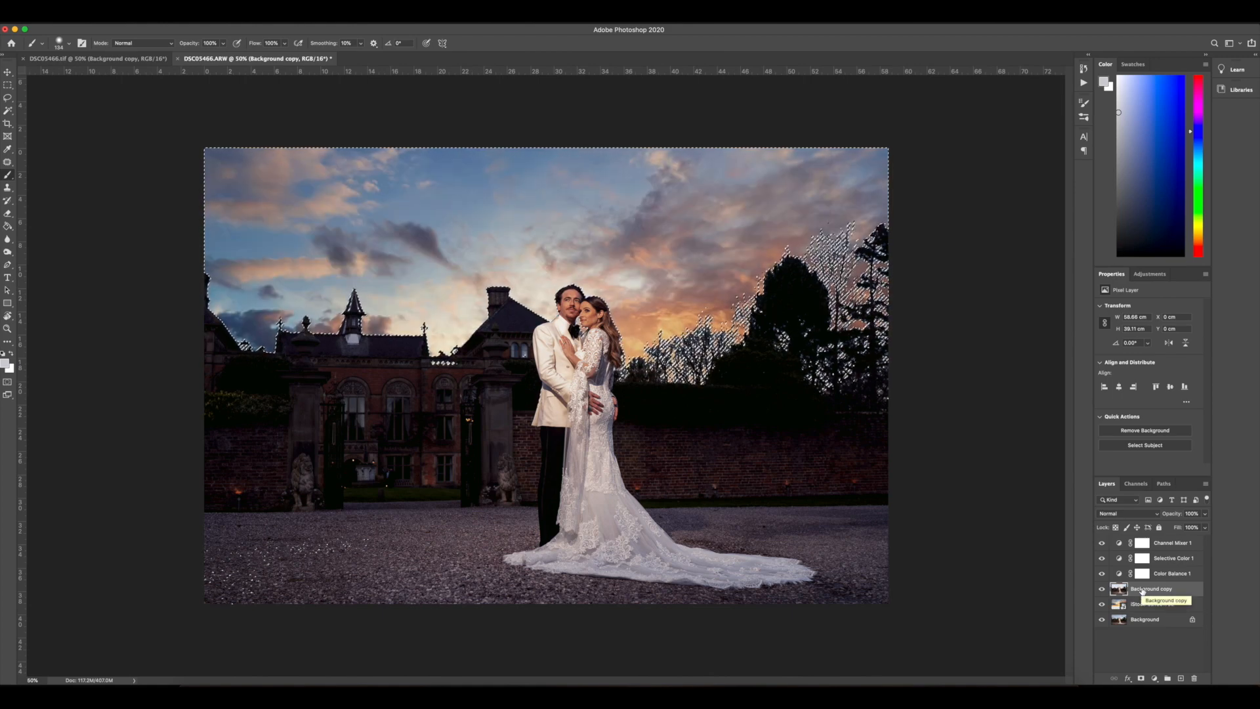
{"action": "key", "text": "super+d"}
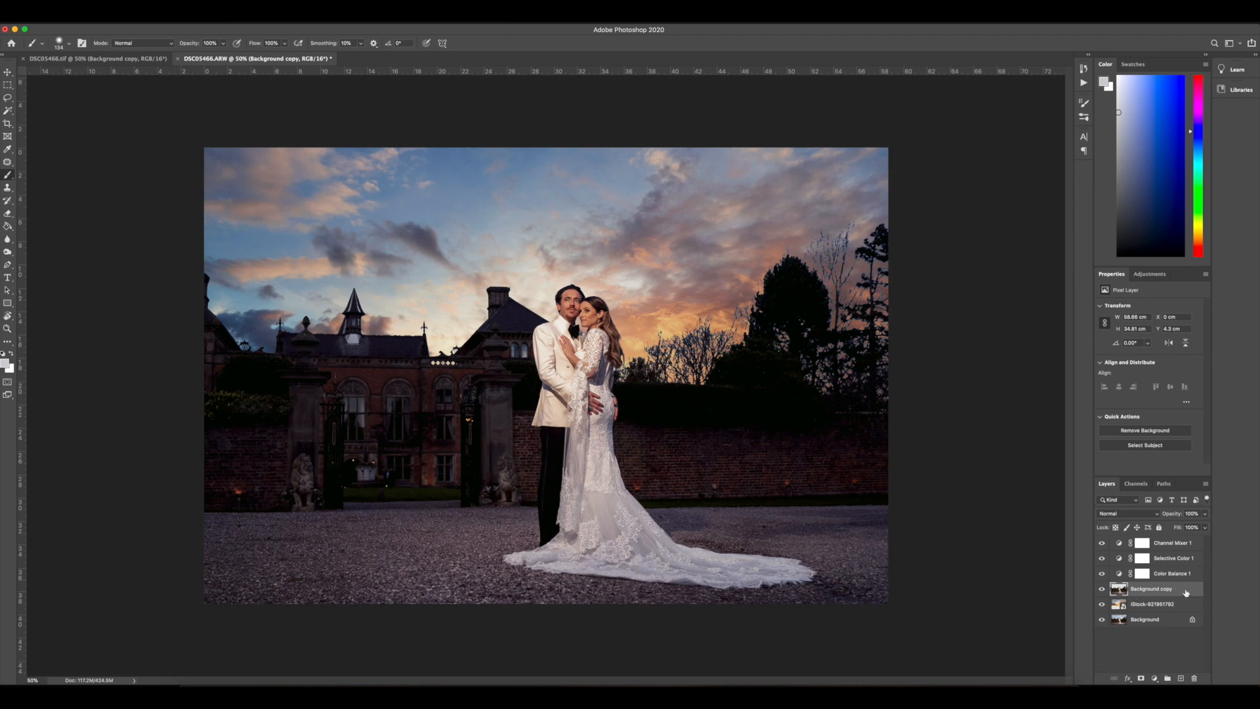
Step: Set the sky image layer's fill to 84% and its opacity to 100%
{"action": "left_click", "coordinate": [1205, 513]}
{"action": "key", "text": "super+z"}
{"action": "left_click_drag", "start_coordinate": [1205, 516], "coordinate": [1193, 529]}
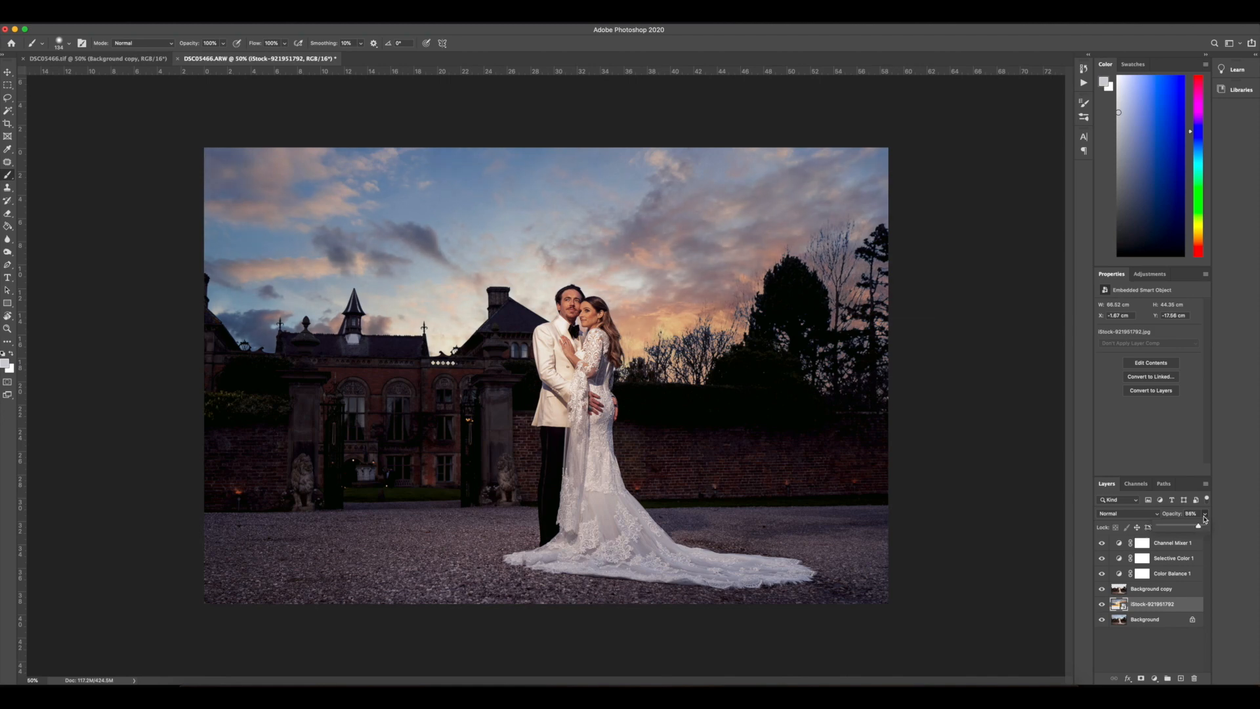
{"action": "left_click", "coordinate": [1205, 527]}
{"action": "left_click_drag", "start_coordinate": [1205, 540], "coordinate": [1198, 542]}
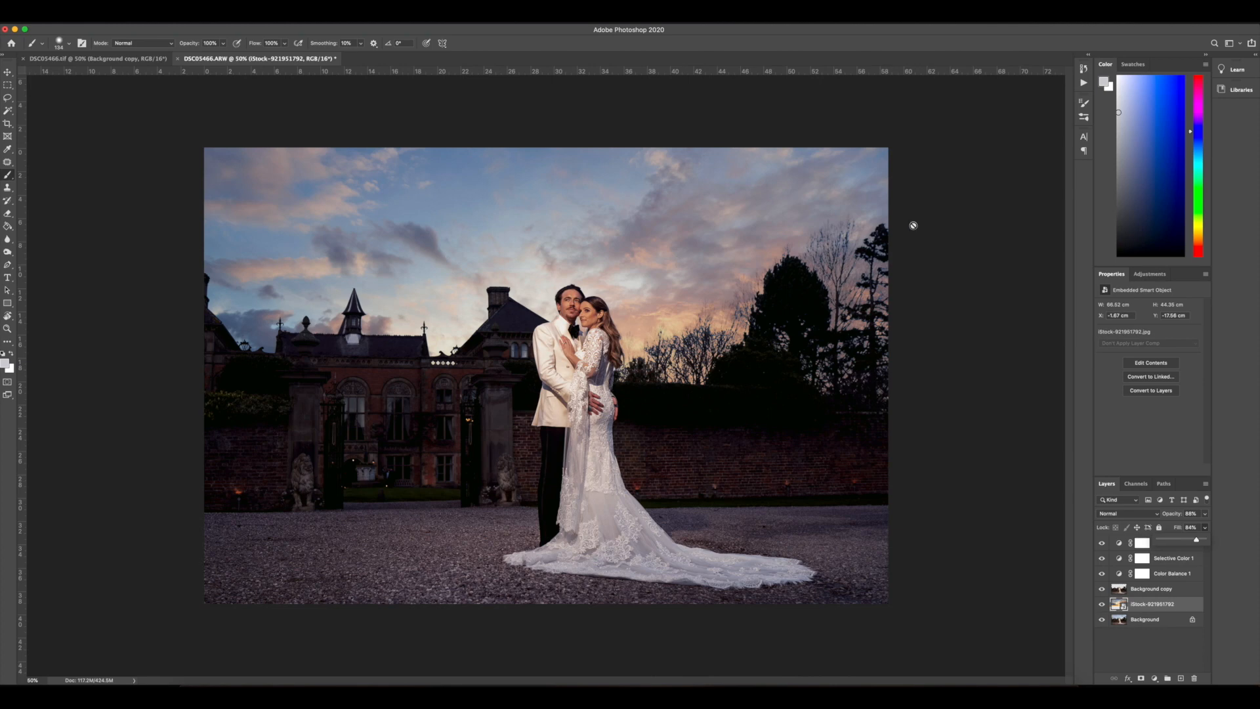
{"action": "left_click", "coordinate": [1204, 514]}
{"action": "mouse_move", "coordinate": [1199, 526]}
{"action": "left_mouse_down"}
{"action": "mouse_move", "coordinate": [1160, 528]}
{"action": "mouse_move", "coordinate": [1206, 528]}
{"action": "left_mouse_up"}
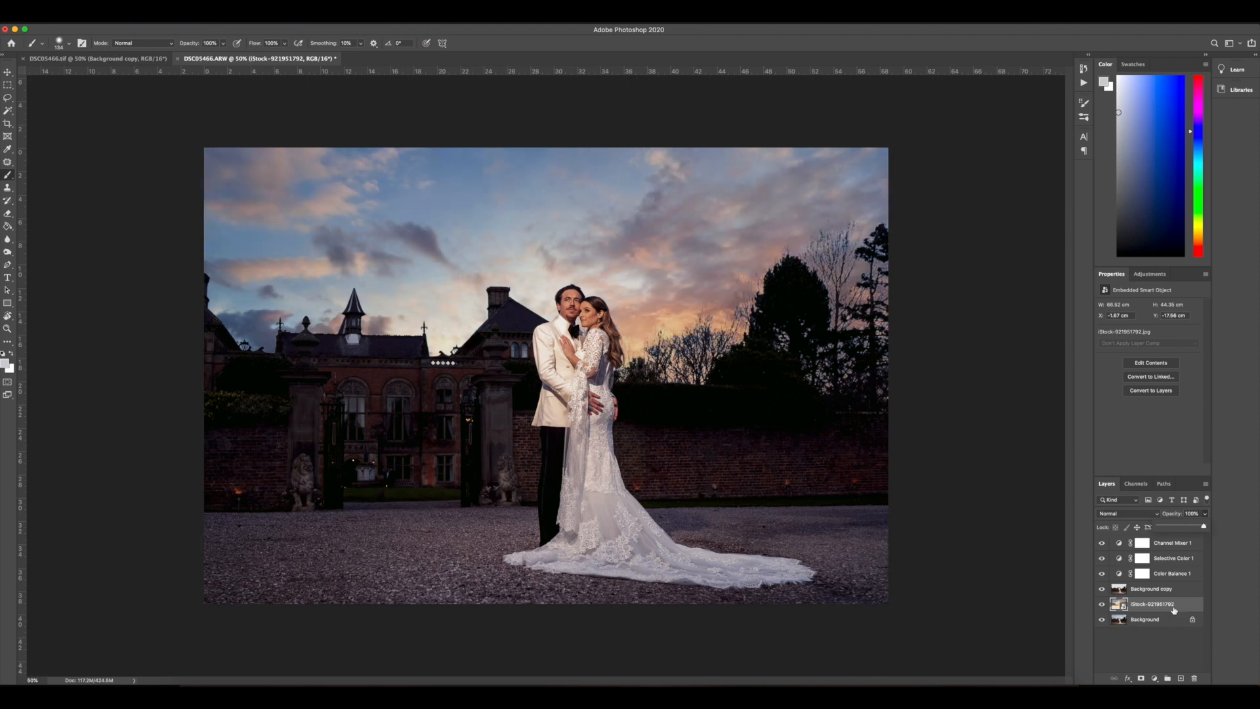
Step: Apply a Vibrance adjustment to the sky image layer with vibrance +2 and saturation +2
{"action": "left_click", "coordinate": [122, 20]}
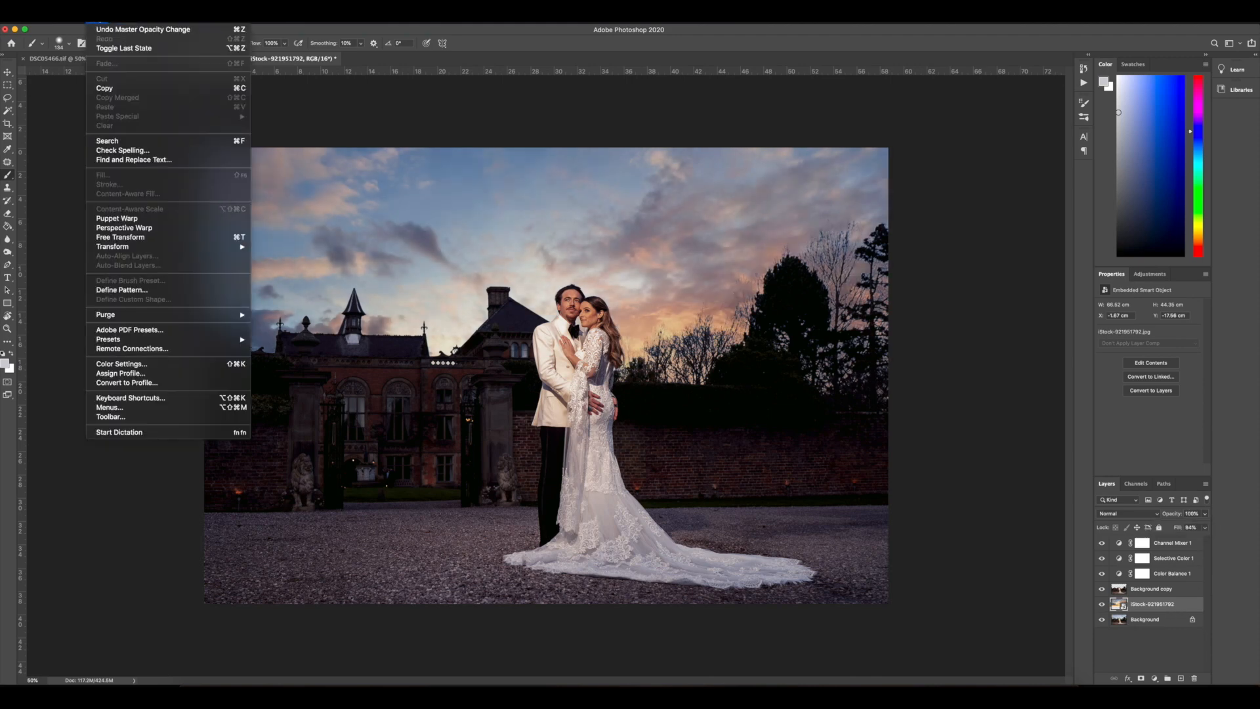
{"action": "mouse_move", "coordinate": [131, 44]}
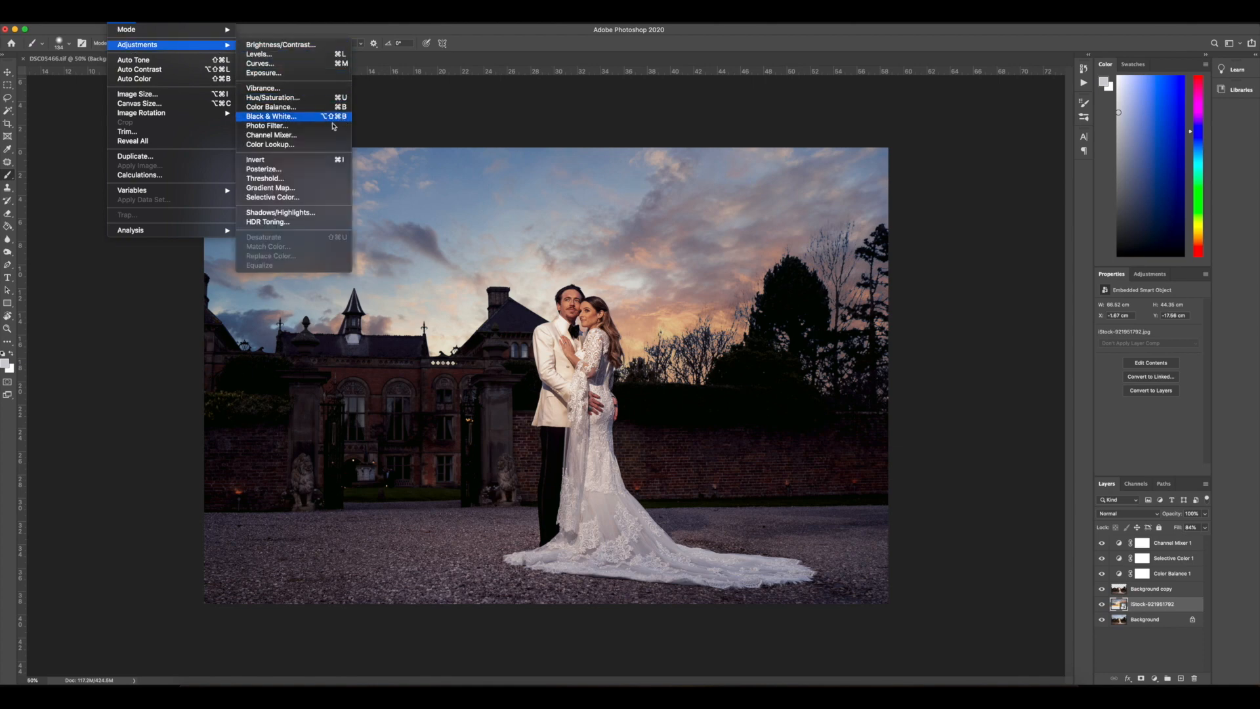
{"action": "left_click", "coordinate": [263, 88]}
{"action": "left_click_drag", "start_coordinate": [626, 224], "coordinate": [990, 234]}
{"action": "left_click", "coordinate": [979, 292]}
{"action": "left_click_drag", "start_coordinate": [981, 293], "coordinate": [976, 294]}
{"action": "left_click", "coordinate": [969, 265]}
{"action": "left_click_drag", "start_coordinate": [974, 293], "coordinate": [972, 294]}
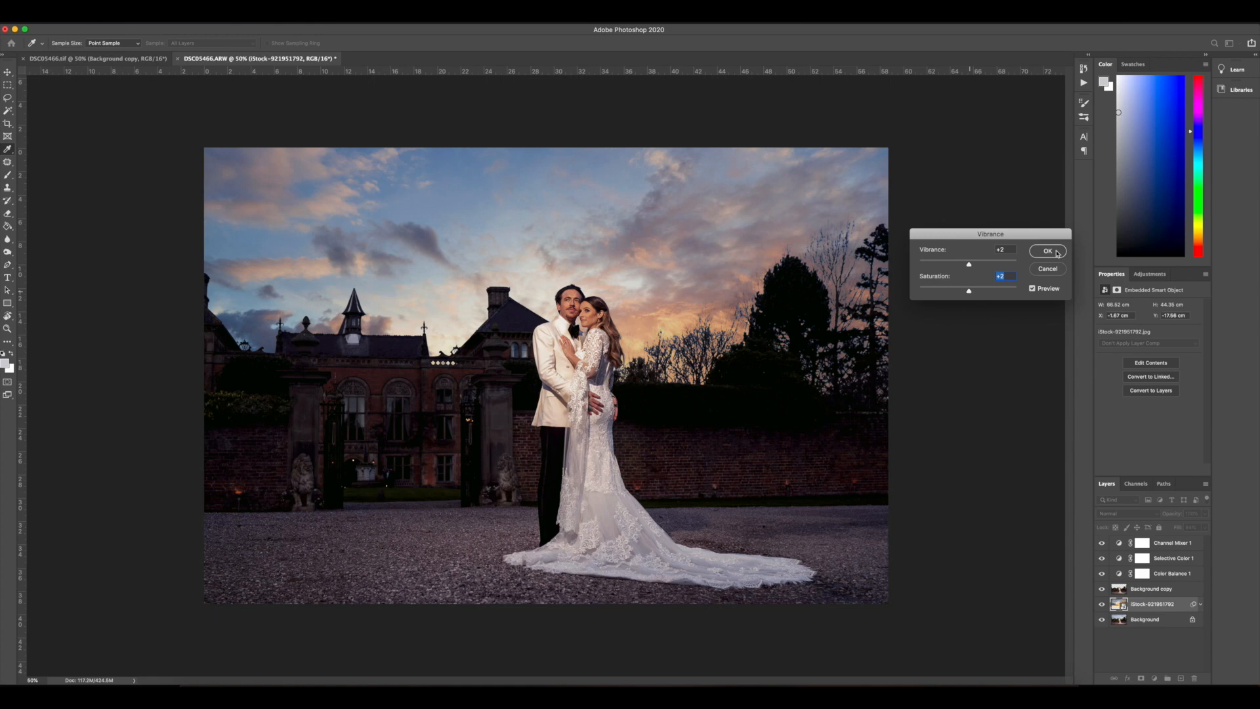
{"action": "left_click", "coordinate": [1049, 252]}
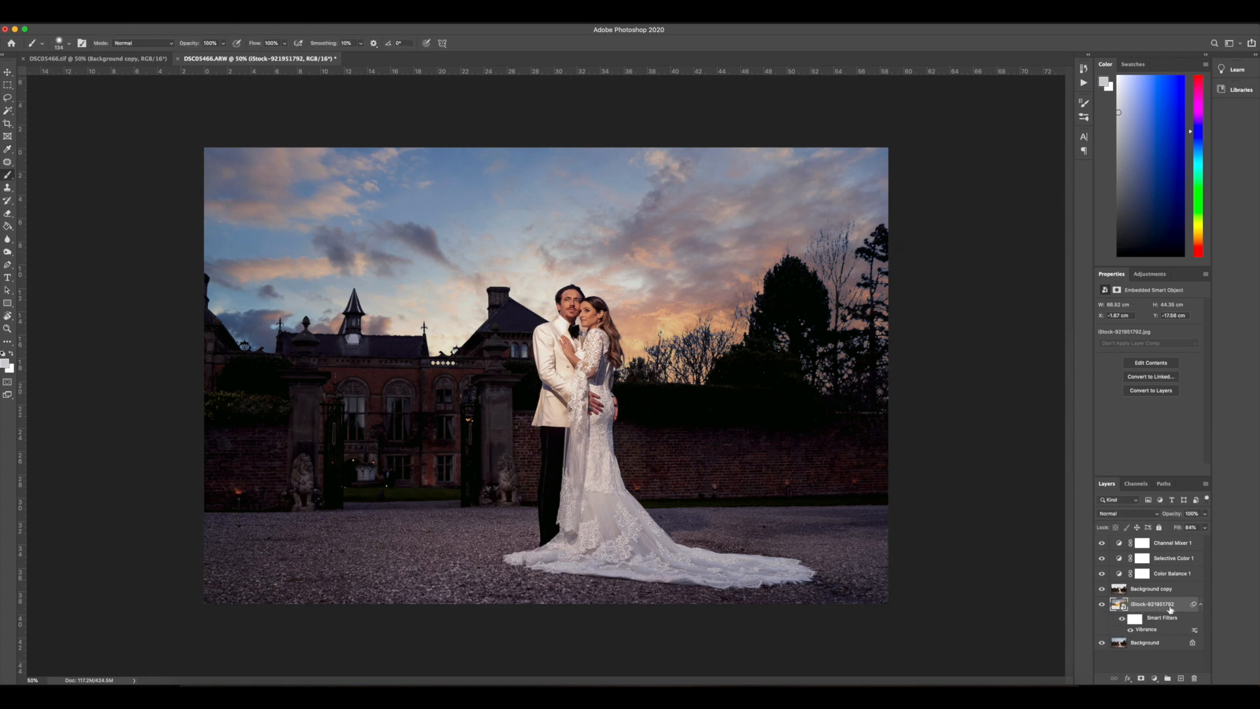
Step: Lower the sky image layer's opacity to 87%
{"action": "left_click", "coordinate": [1205, 514]}
{"action": "left_click_drag", "start_coordinate": [1194, 528], "coordinate": [1197, 528]}
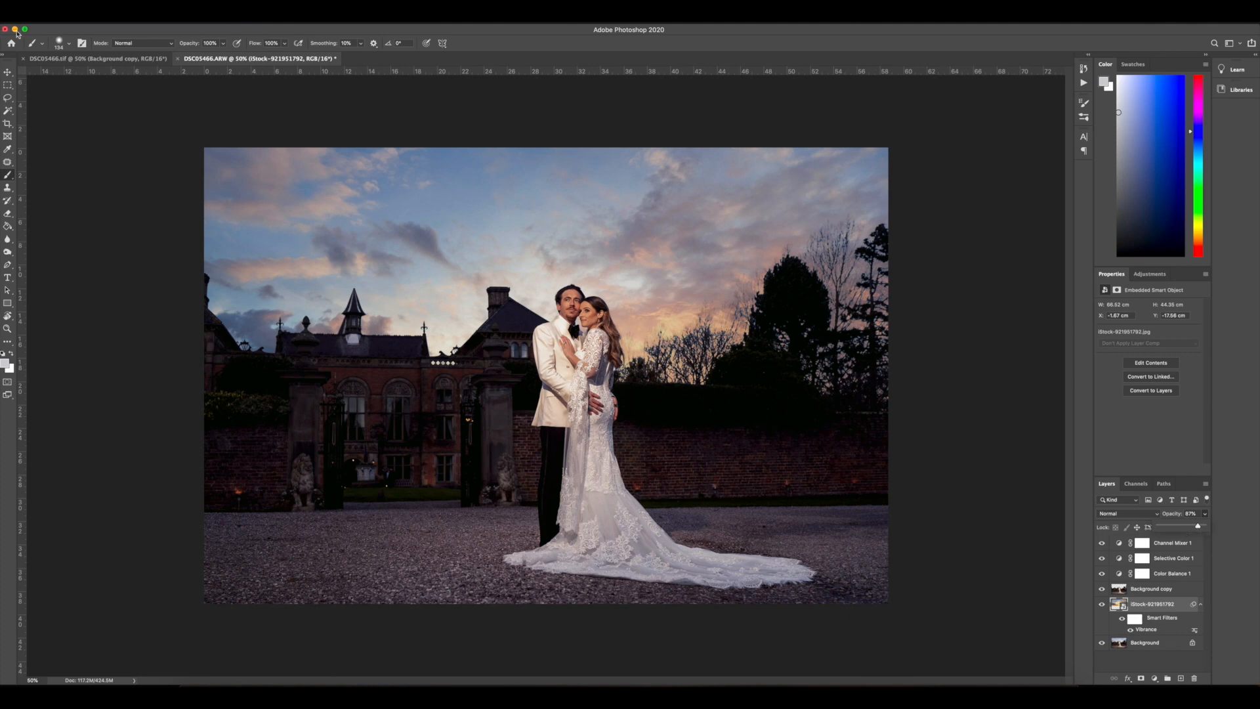
{"action": "left_click", "coordinate": [7, 71]}
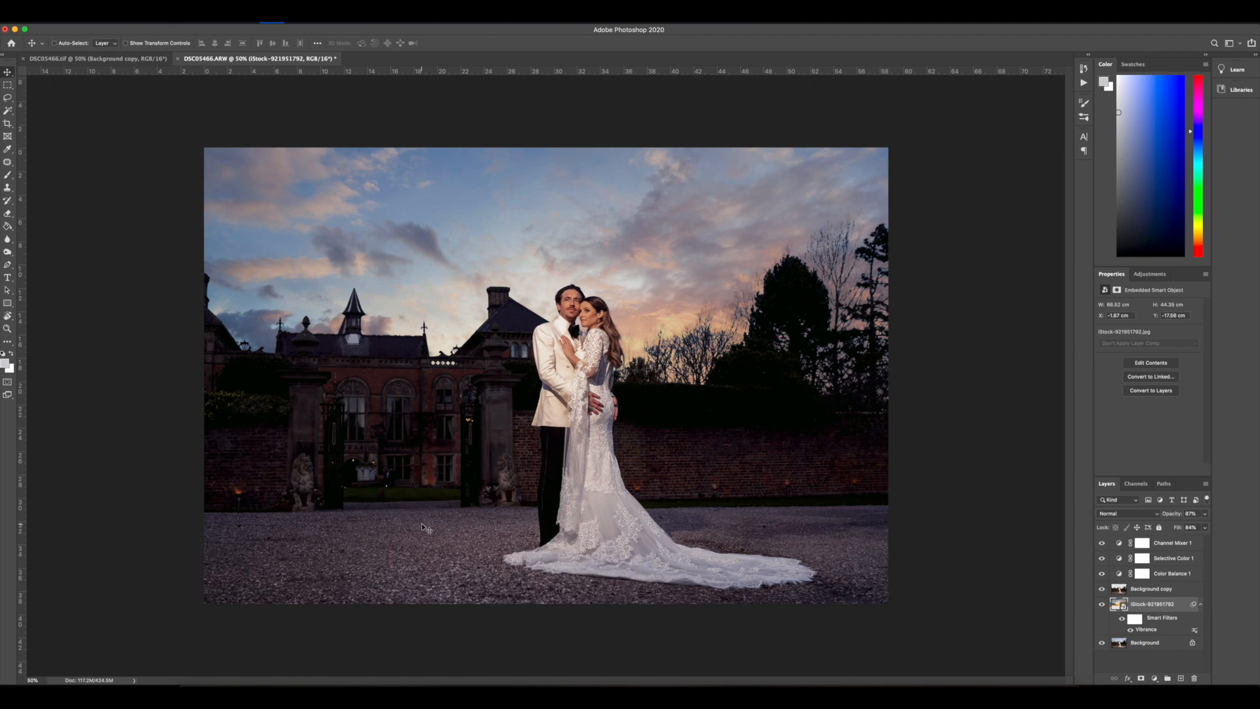
Step: Clone Stamp the background figure in front of the lower window out of the Background copy layer, using the neighbouring window as source
{"action": "key", "text": "super+plus"}
{"action": "key", "text": "super+plus"}
{"action": "scroll", "coordinate": [421, 523], "scroll_direction": "left", "scroll_amount": 5}
{"action": "scroll", "coordinate": [421, 523], "scroll_direction": "down", "scroll_amount": 2}
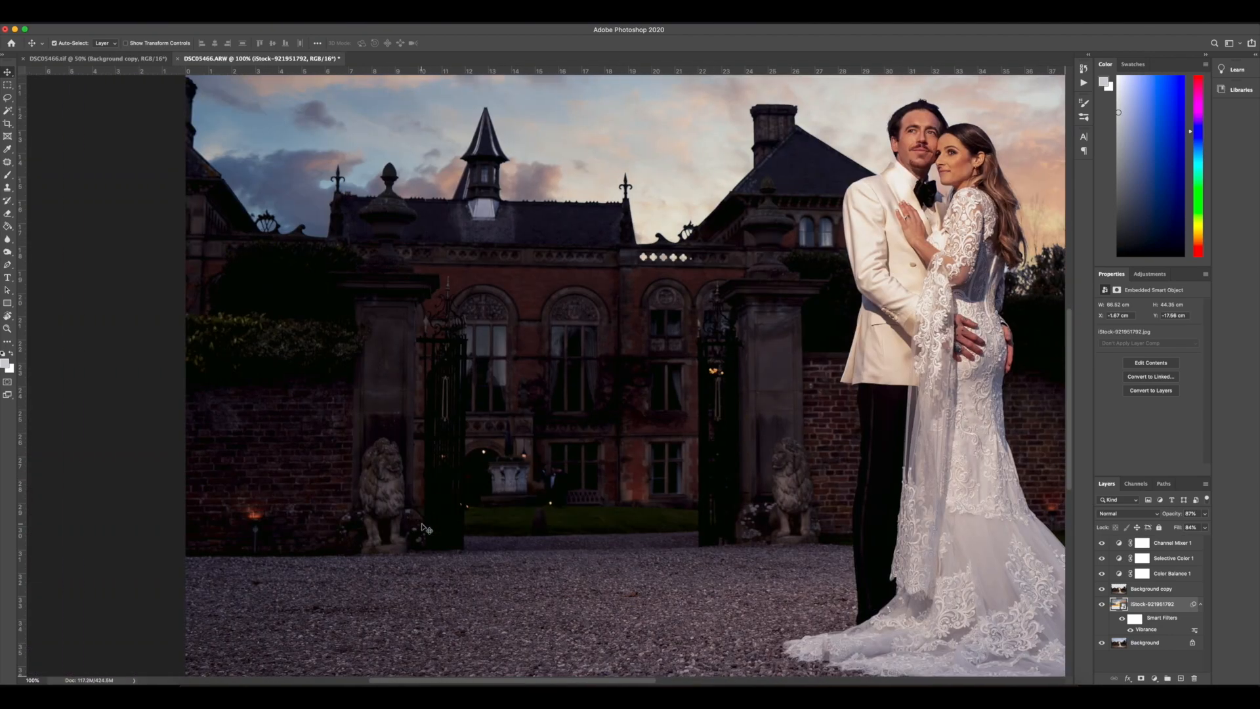
{"action": "key", "text": "super+plus"}
{"action": "key", "text": "super+plus"}
{"action": "scroll", "coordinate": [557, 518], "scroll_direction": "down", "scroll_amount": 3}
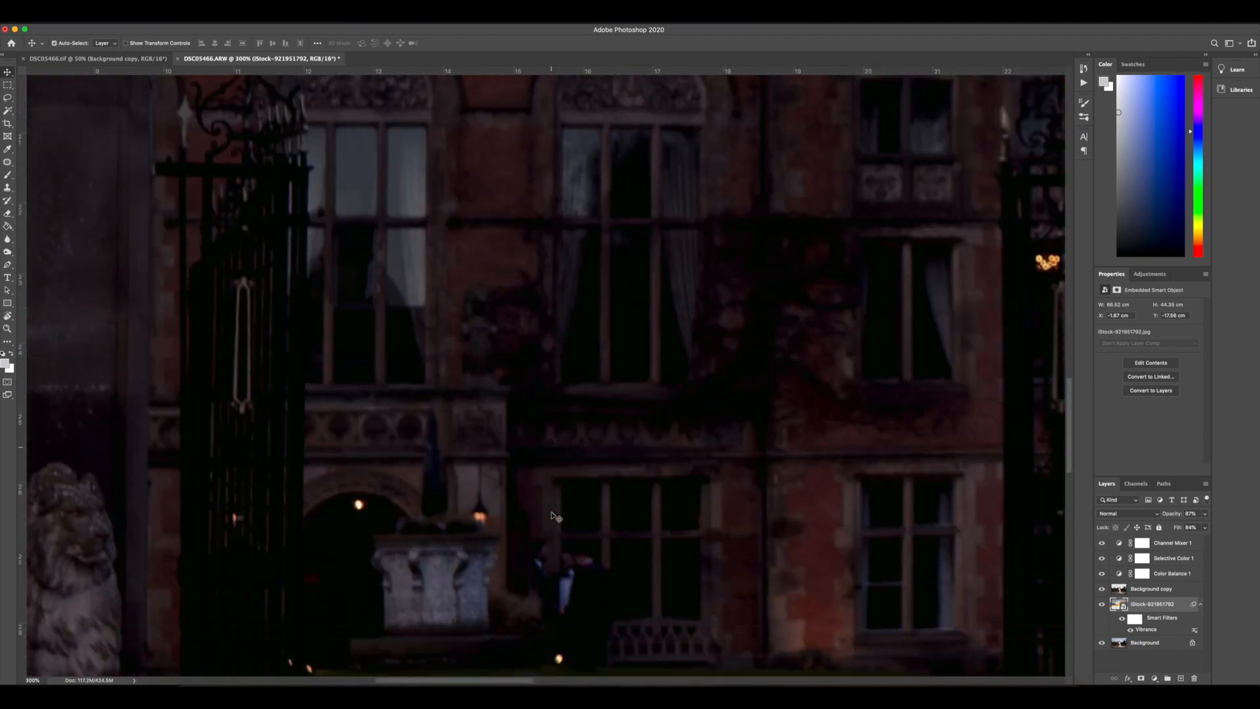
{"action": "scroll", "coordinate": [556, 518], "scroll_direction": "down", "scroll_amount": 3}
{"action": "left_click", "coordinate": [7, 189]}
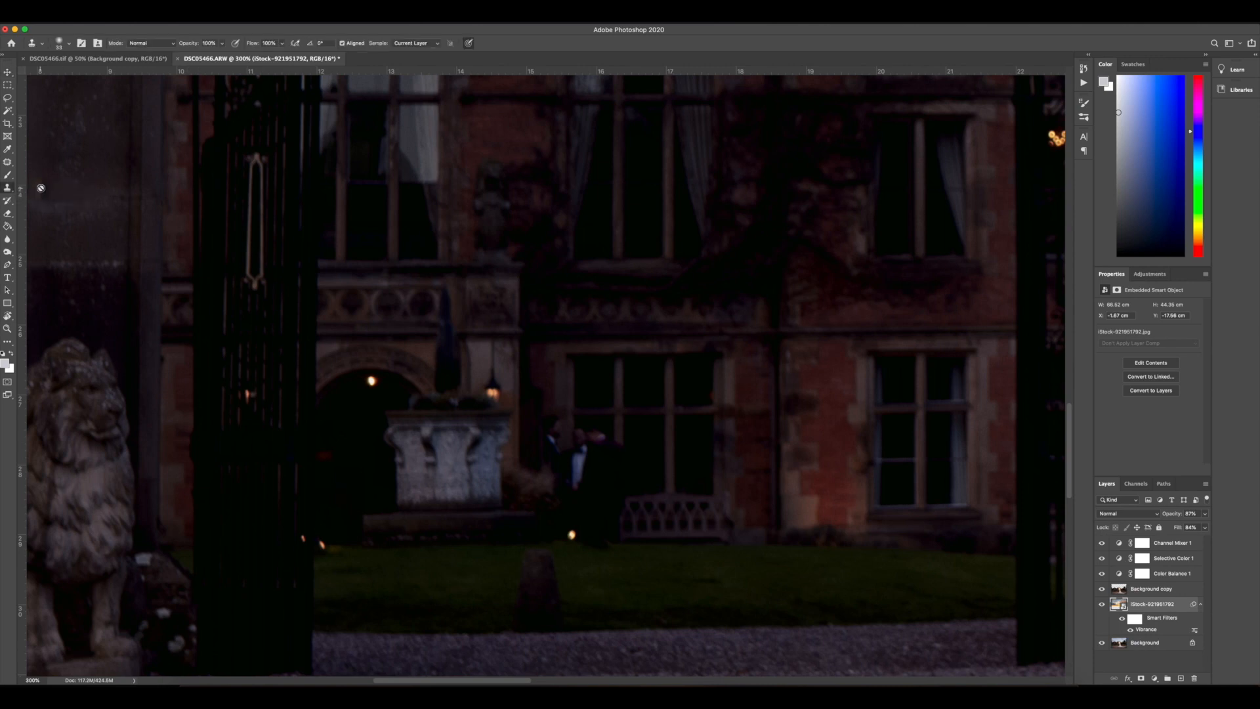
{"action": "left_click", "coordinate": [1153, 595]}
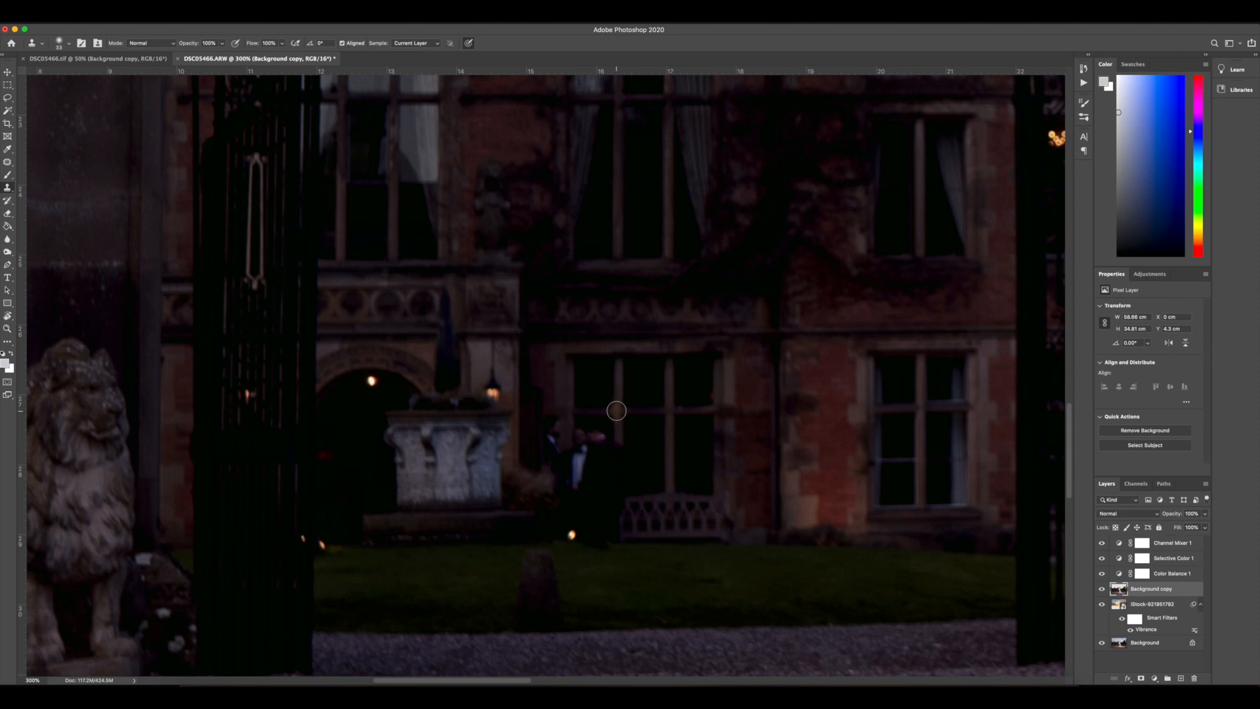
{"action": "left_click", "coordinate": [669, 411], "text": "alt"}
{"action": "mouse_move", "coordinate": [617, 411]}
{"action": "left_mouse_down"}
{"action": "mouse_move", "coordinate": [626, 486]}
{"action": "mouse_move", "coordinate": [611, 486]}
{"action": "mouse_move", "coordinate": [630, 486]}
{"action": "mouse_move", "coordinate": [614, 487]}
{"action": "mouse_move", "coordinate": [620, 532]}
{"action": "mouse_move", "coordinate": [609, 533]}
{"action": "mouse_move", "coordinate": [608, 460]}
{"action": "mouse_move", "coordinate": [592, 431]}
{"action": "mouse_move", "coordinate": [594, 536]}
{"action": "mouse_move", "coordinate": [607, 536]}
{"action": "mouse_move", "coordinate": [576, 536]}
{"action": "mouse_move", "coordinate": [571, 431]}
{"action": "left_mouse_up"}
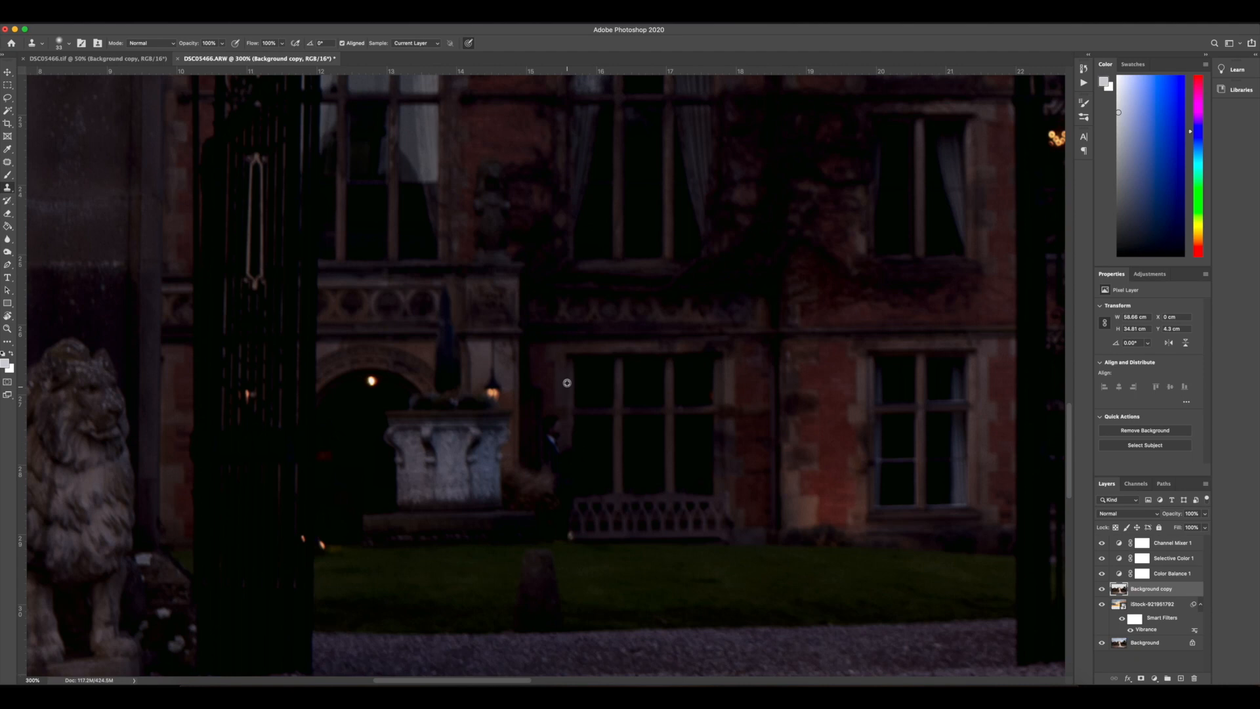
Step: Clone out the remaining background figure between the stone planter and the bench
{"action": "mouse_move", "coordinate": [563, 442]}
{"action": "left_mouse_down"}
{"action": "mouse_move", "coordinate": [566, 482]}
{"action": "mouse_move", "coordinate": [554, 421]}
{"action": "mouse_move", "coordinate": [556, 486]}
{"action": "mouse_move", "coordinate": [634, 516]}
{"action": "mouse_move", "coordinate": [590, 506]}
{"action": "mouse_move", "coordinate": [564, 520]}
{"action": "mouse_move", "coordinate": [556, 488]}
{"action": "left_mouse_up"}
{"action": "left_click", "coordinate": [636, 506], "text": "alt"}
{"action": "left_click", "coordinate": [556, 437], "text": "alt"}
{"action": "left_click", "coordinate": [556, 439], "text": "alt"}
{"action": "key", "text": "super+minus"}
{"action": "key", "text": "super+minus"}
{"action": "key", "text": "super+minus"}
{"action": "key", "text": "super+minus"}
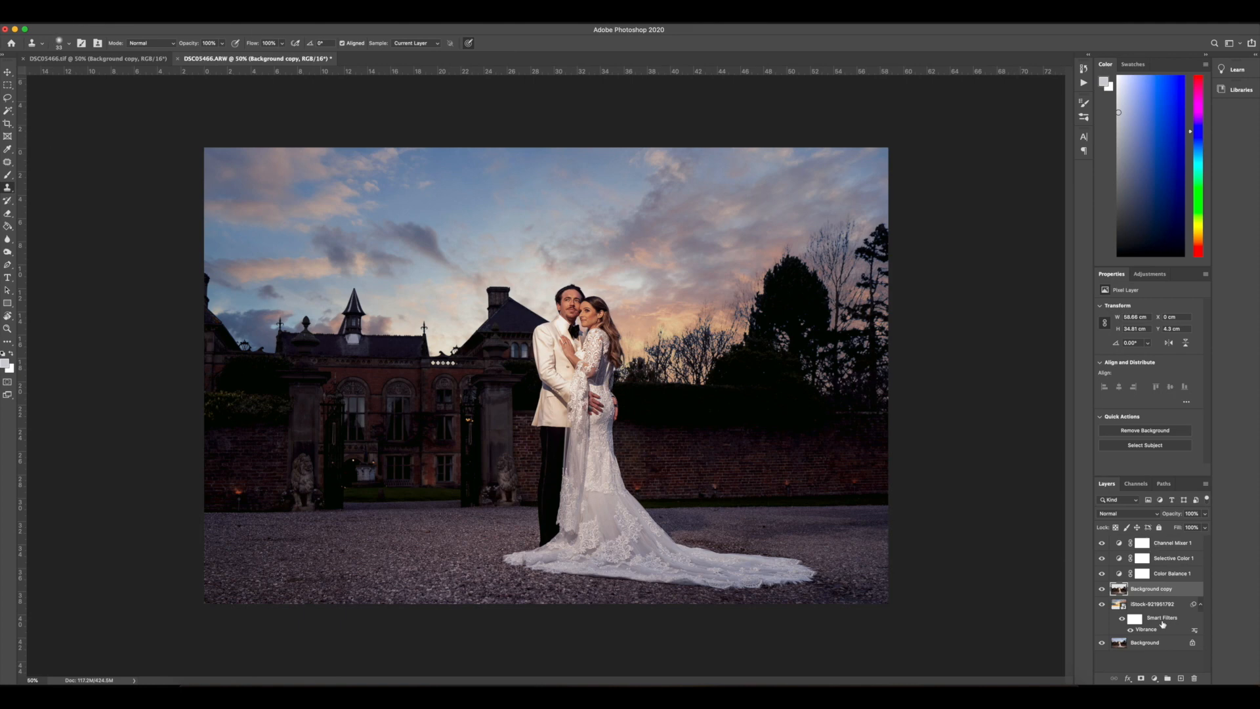
Step: Save the layered image as the TIFF file DSC05466.tif
{"action": "left_click", "coordinate": [70, 15]}
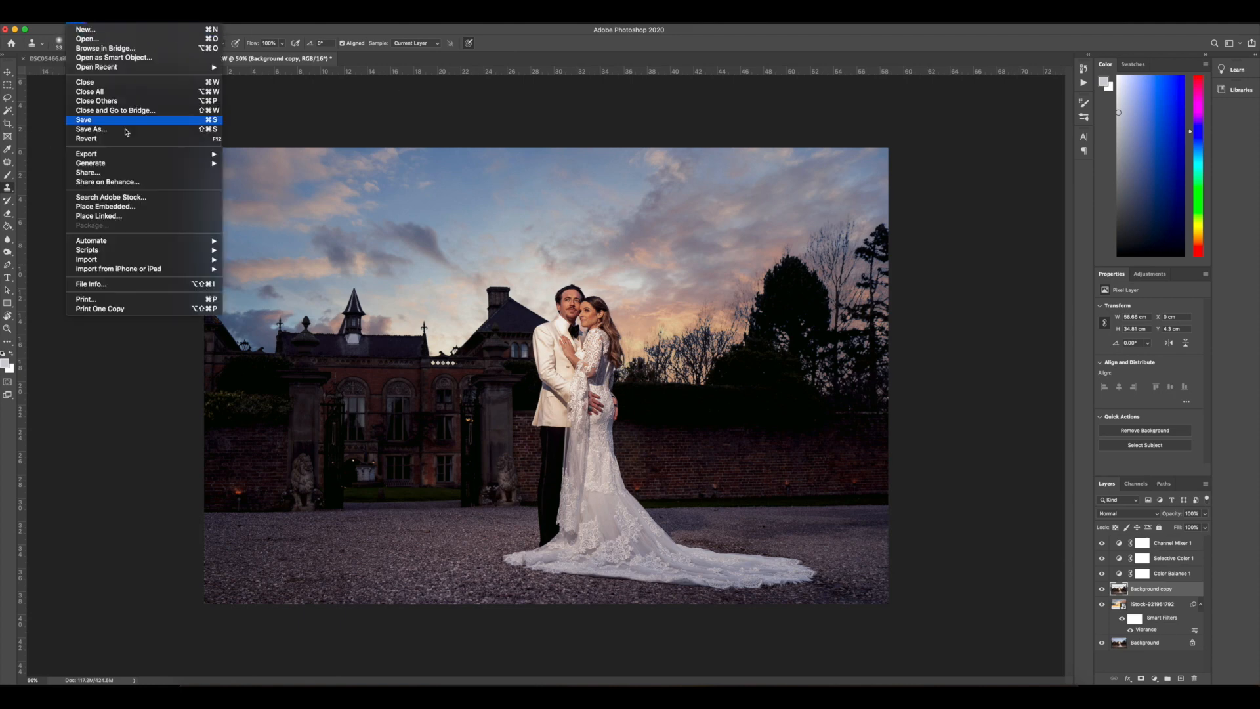
{"action": "left_click", "coordinate": [128, 130]}
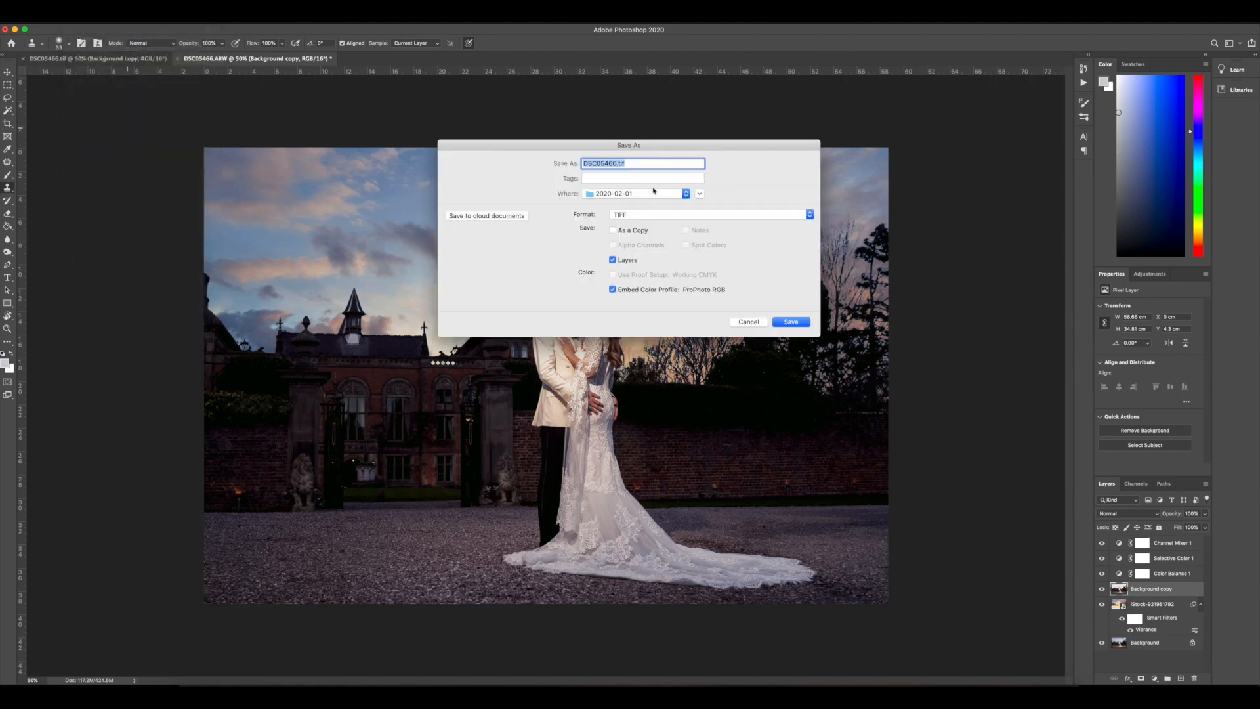
{"action": "left_click", "coordinate": [652, 193]}
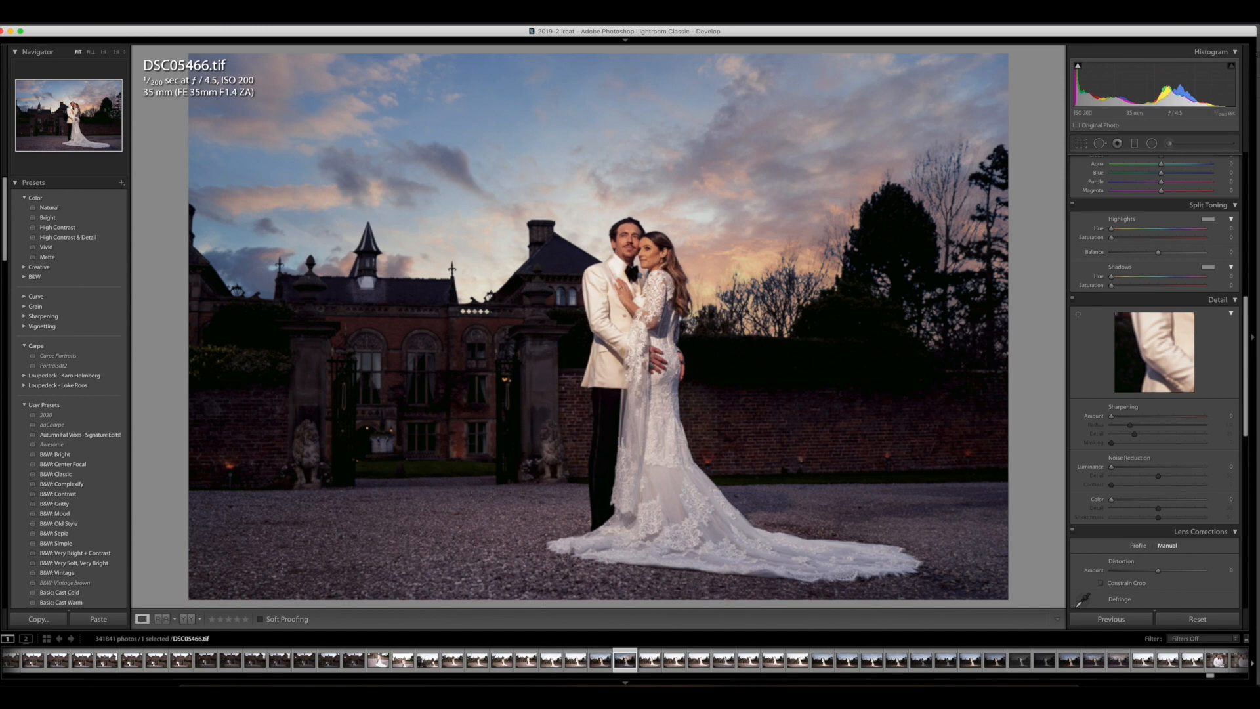
Step: Switch to Lightroom, set the contrast of DSC05466.tif to +7 and inspect the couple up close
{"action": "left_click_drag", "start_coordinate": [1245, 319], "coordinate": [1245, 175]}
{"action": "left_click_drag", "start_coordinate": [1159, 266], "coordinate": [1163, 269]}
{"action": "left_click", "coordinate": [659, 251]}
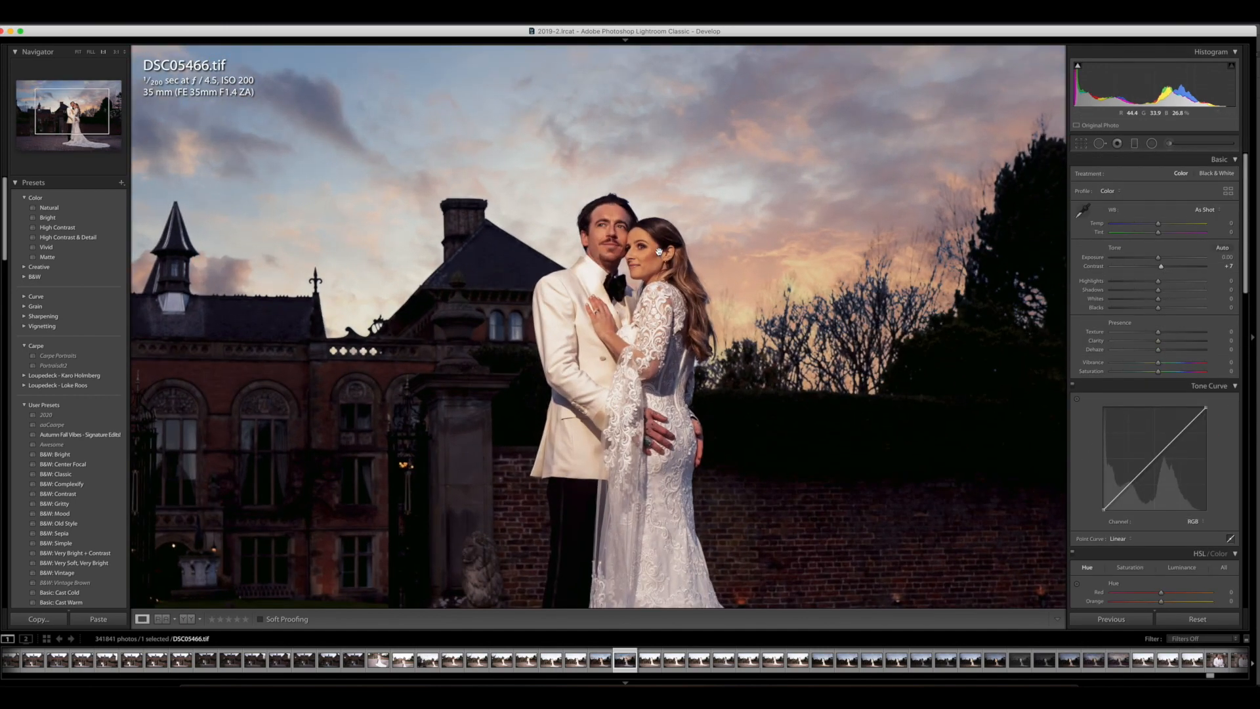
{"action": "left_click", "coordinate": [640, 260]}
{"action": "left_click", "coordinate": [624, 255]}
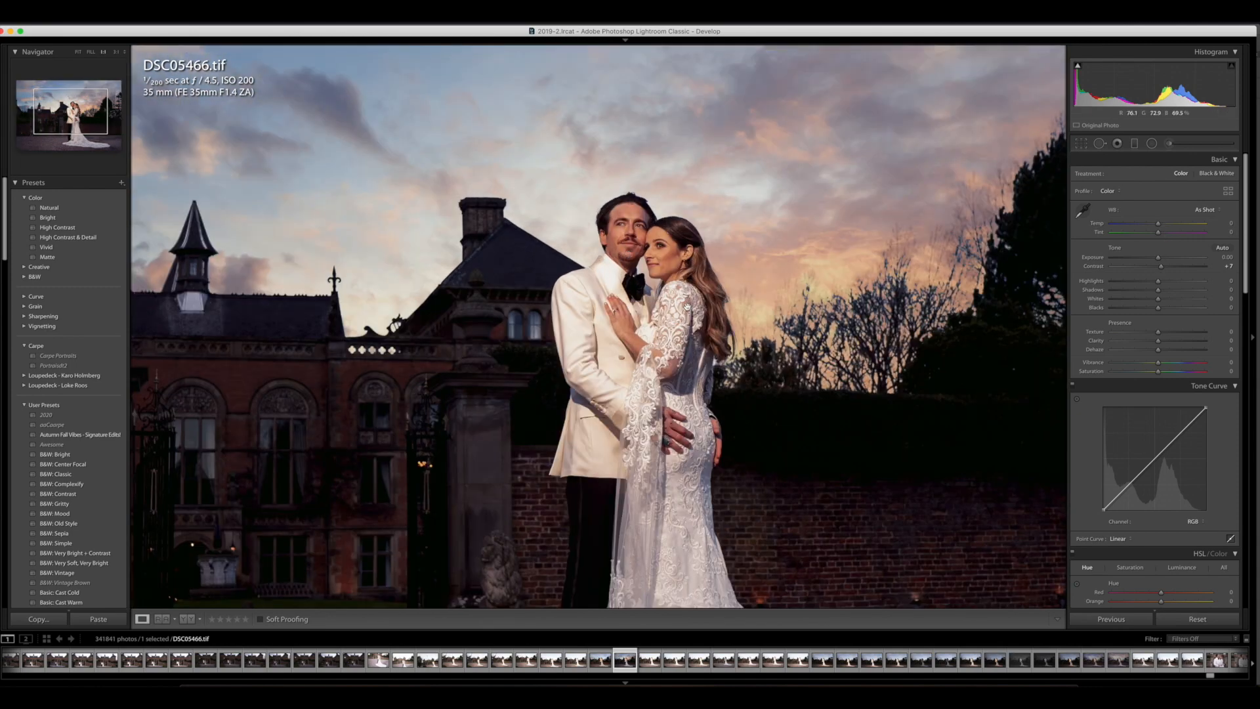
{"action": "left_click", "coordinate": [617, 300]}
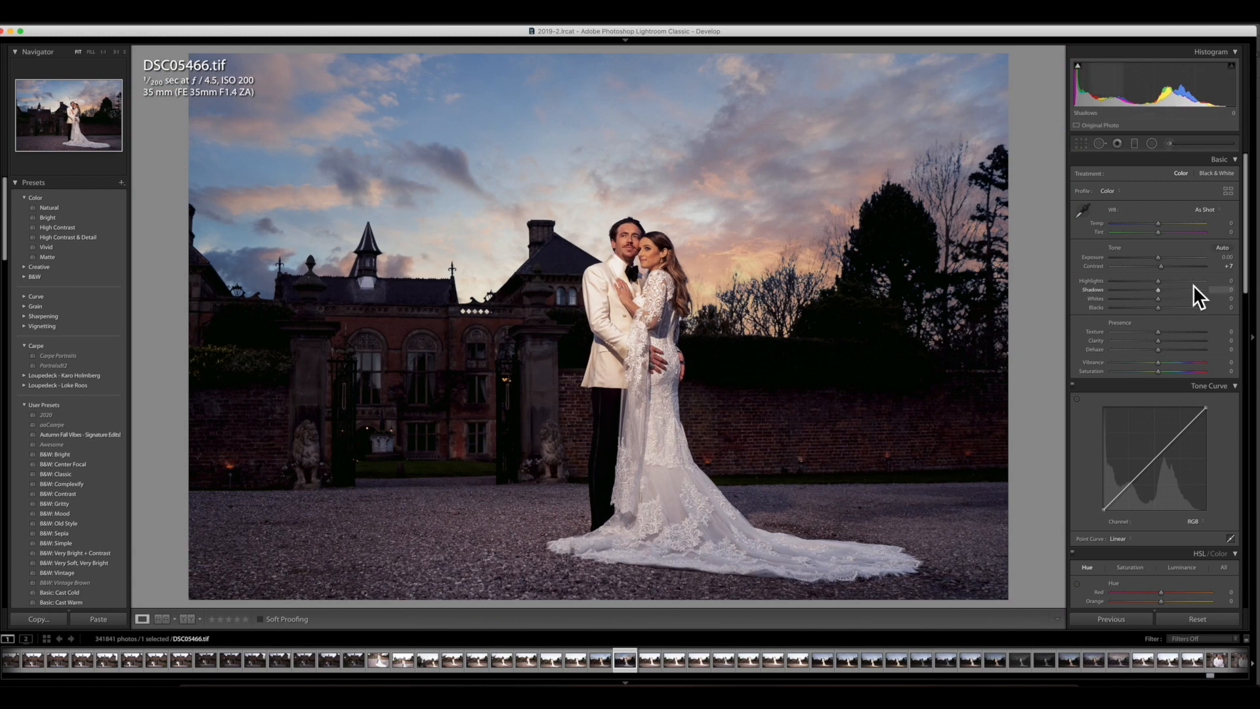
Step: Set exposure to +0.25, highlights to -29, shadows to +10, blacks to -12, texture and clarity to +3, and dehaze to +8
{"action": "left_click_drag", "start_coordinate": [1170, 291], "coordinate": [1147, 282]}
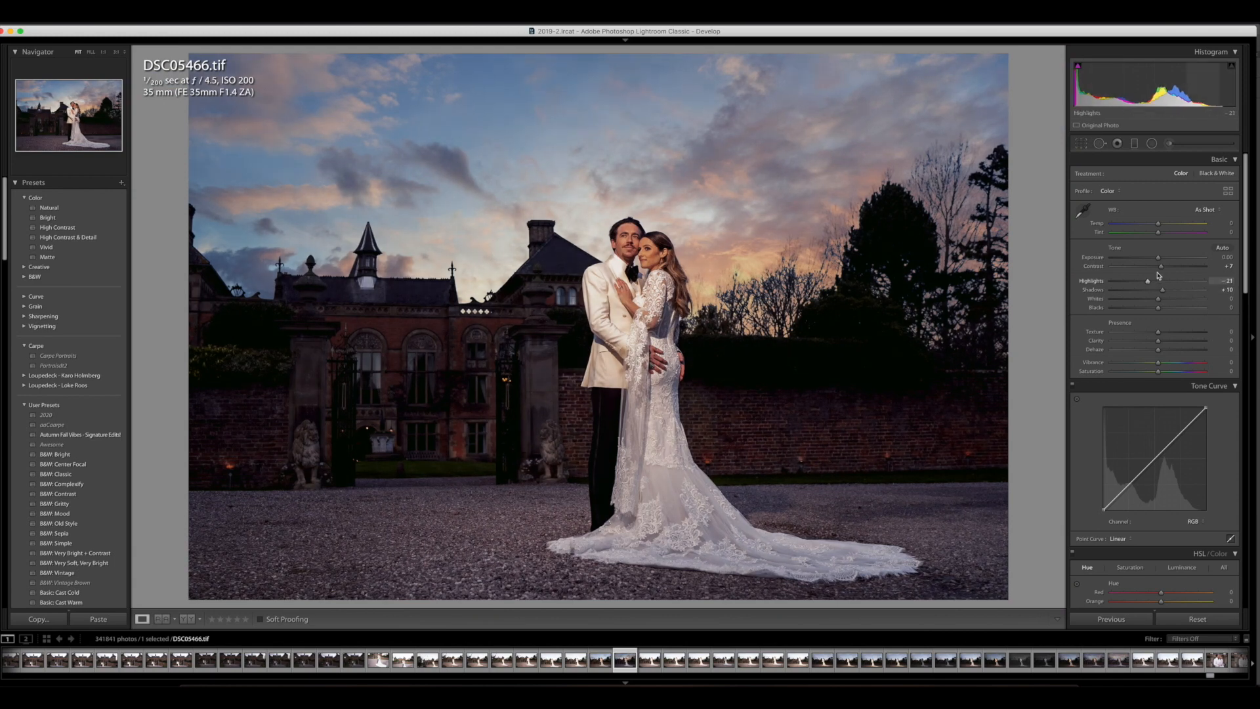
{"action": "left_click_drag", "start_coordinate": [1158, 258], "coordinate": [1160, 259]}
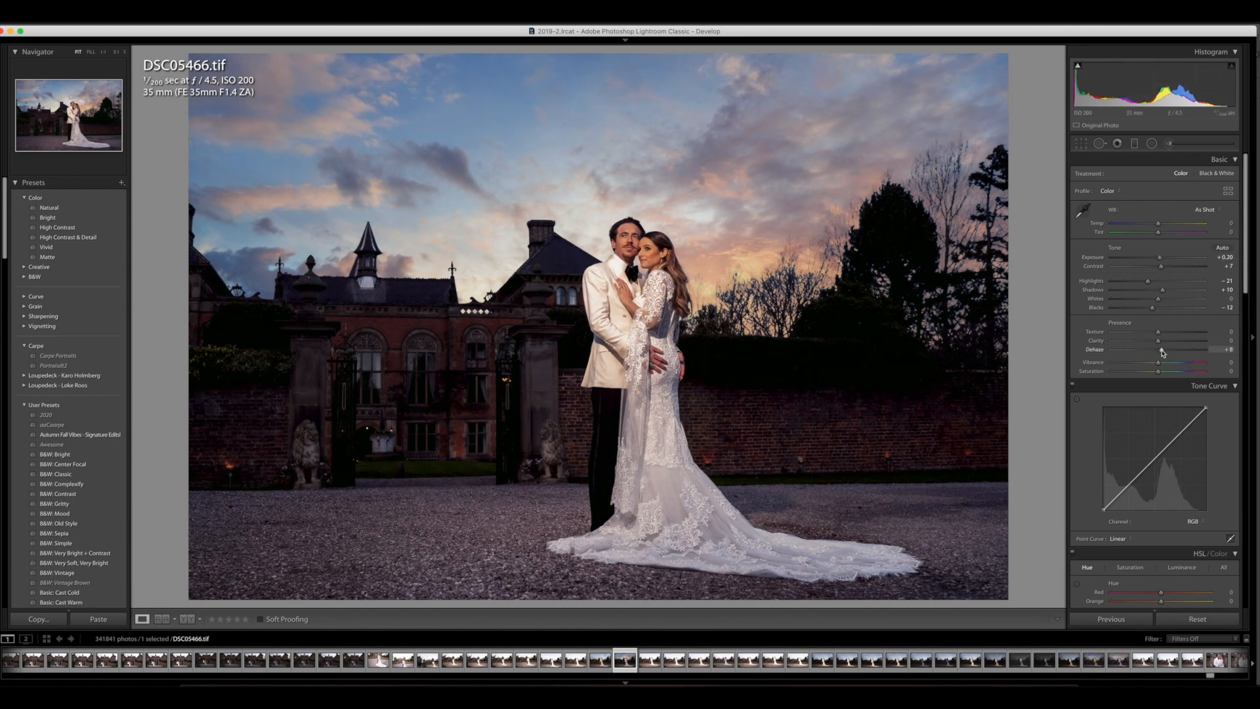
{"action": "left_click_drag", "start_coordinate": [1158, 341], "coordinate": [1161, 338]}
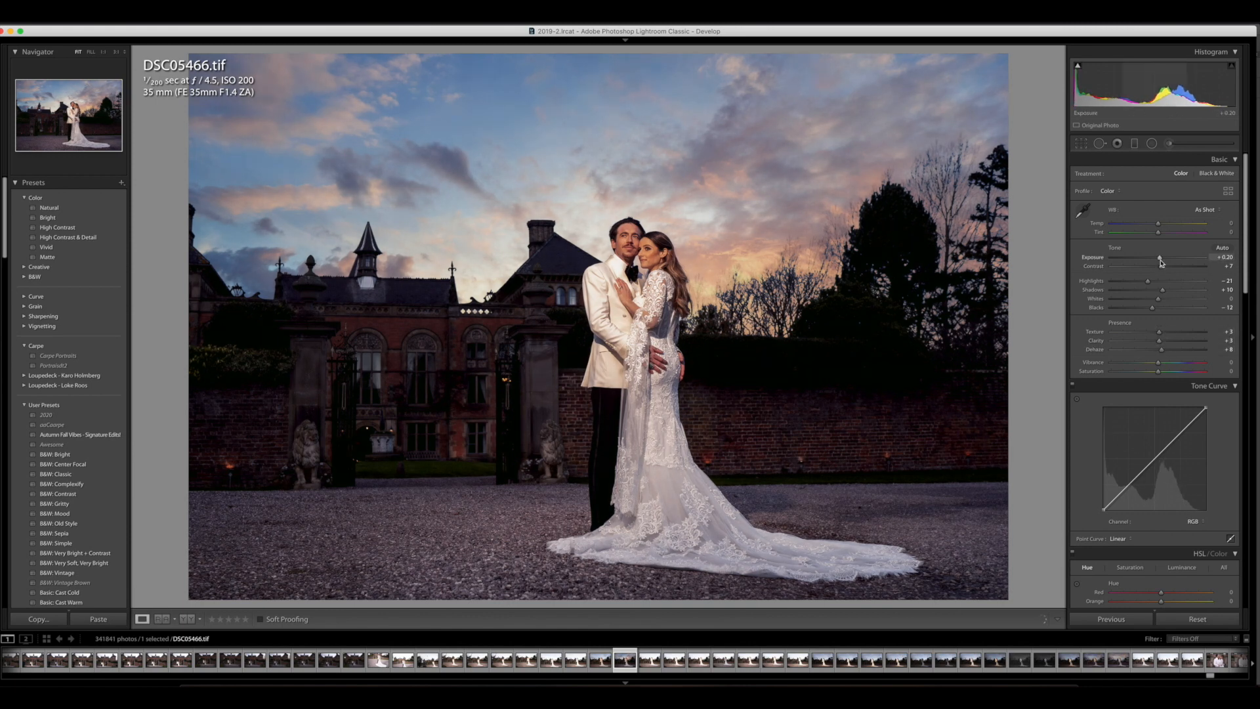
{"action": "left_click_drag", "start_coordinate": [1148, 281], "coordinate": [1145, 283]}
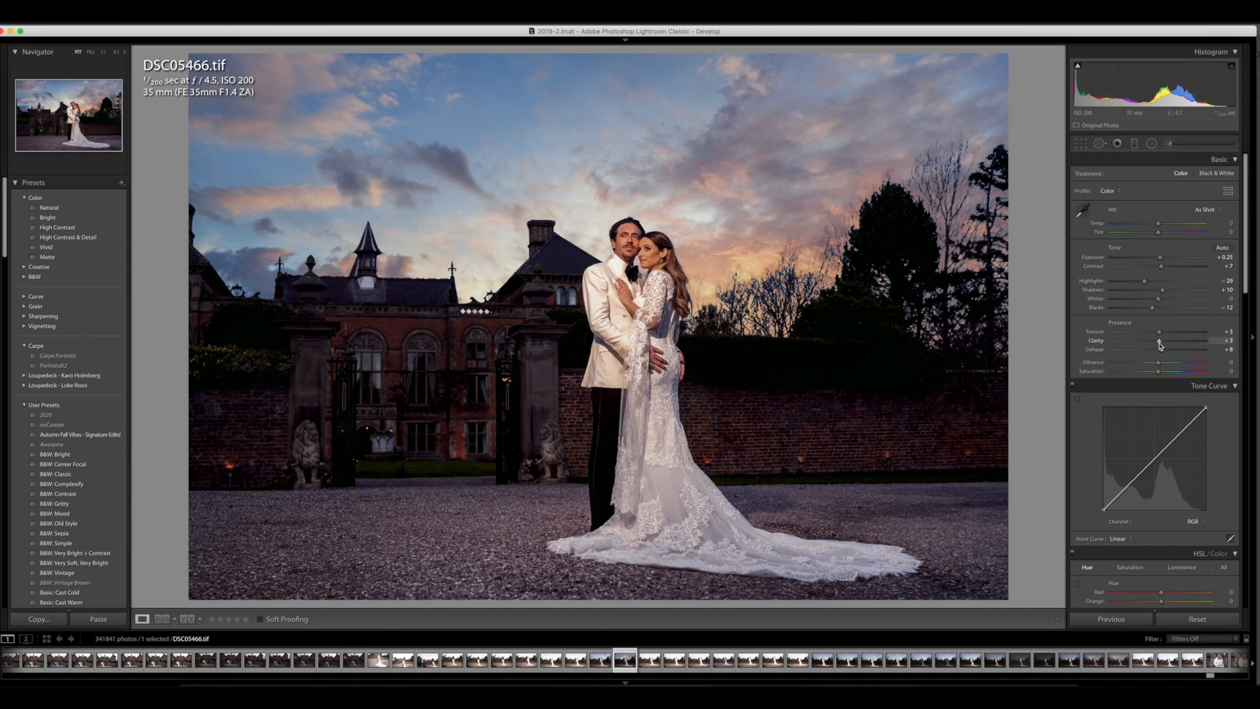
Step: Set vibrance to +1 and saturation to +4, and shape the RGB tone curve with slightly lifted blacks plus midtone and shadow points
{"action": "left_click_drag", "start_coordinate": [1159, 372], "coordinate": [1159, 372]}
{"action": "left_click_drag", "start_coordinate": [1104, 510], "coordinate": [1103, 508]}
{"action": "left_click_drag", "start_coordinate": [1152, 457], "coordinate": [1128, 486]}
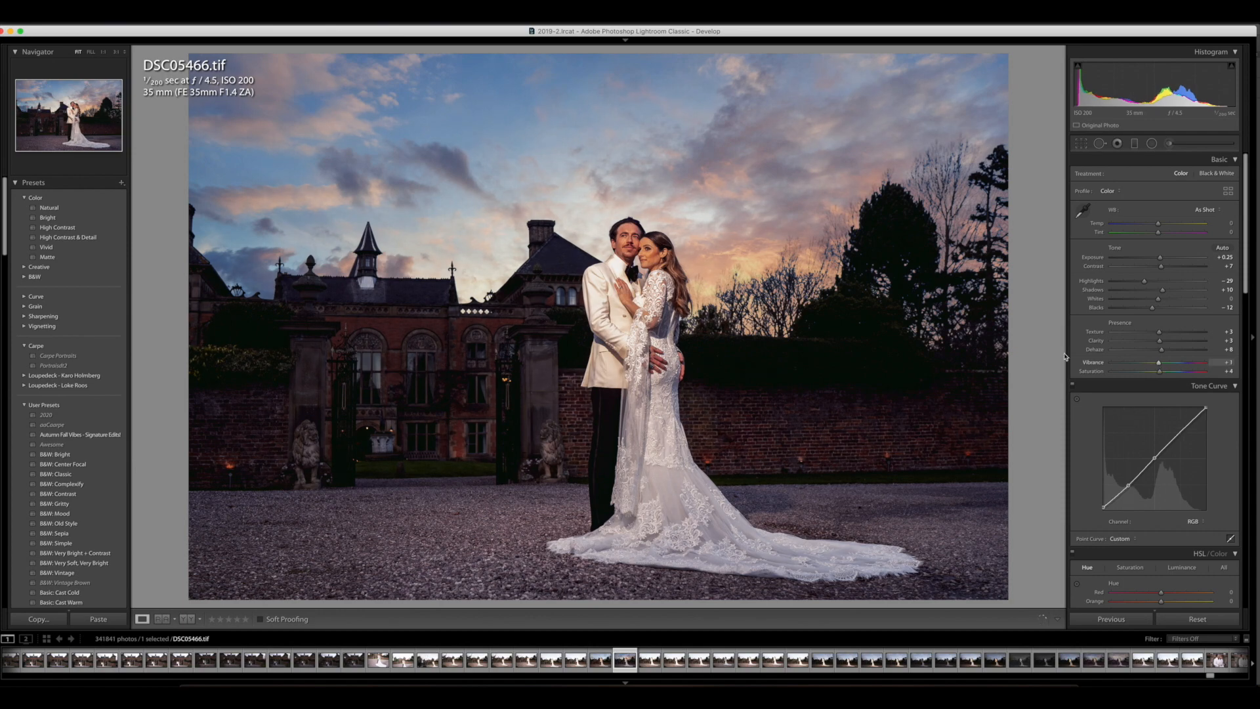
Step: Reset the develop settings of the raw photo DSC05466.ARW and compare it with the edited TIFF
{"action": "key", "text": "Left"}
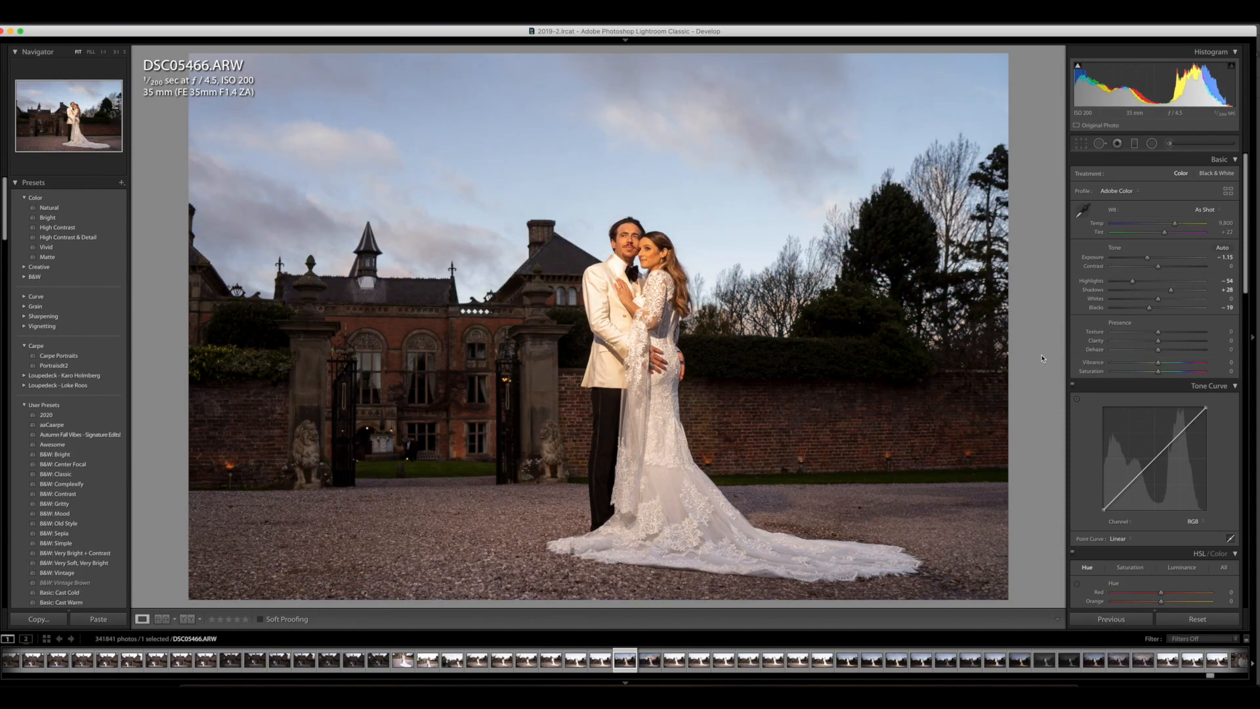
{"action": "right_click", "coordinate": [619, 248]}
{"action": "mouse_move", "coordinate": [689, 255]}
{"action": "left_click", "coordinate": [790, 256]}
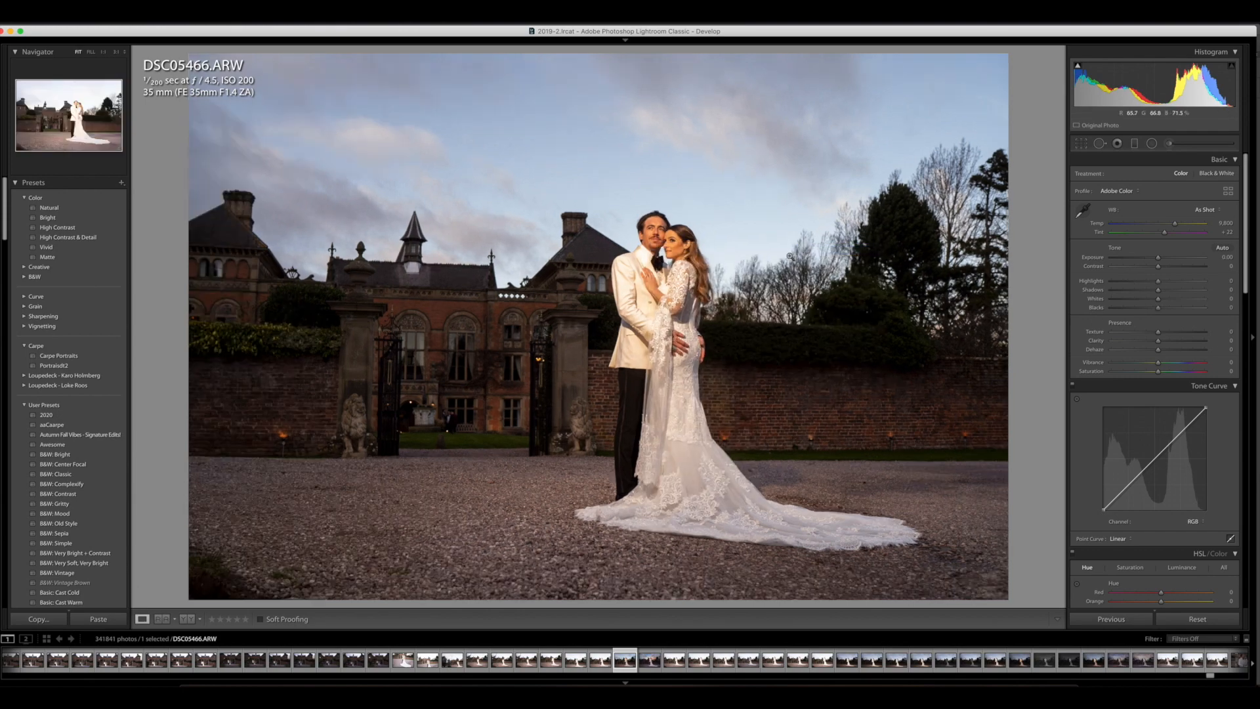
{"action": "key", "text": "Right"}
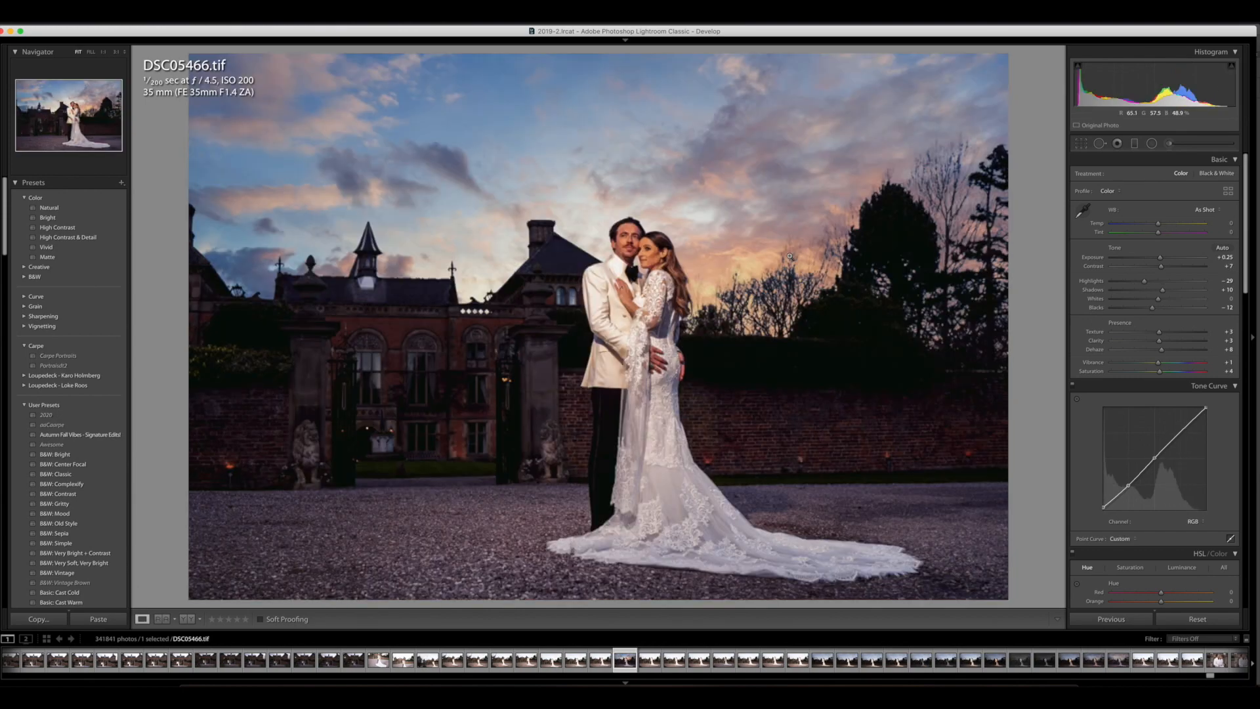